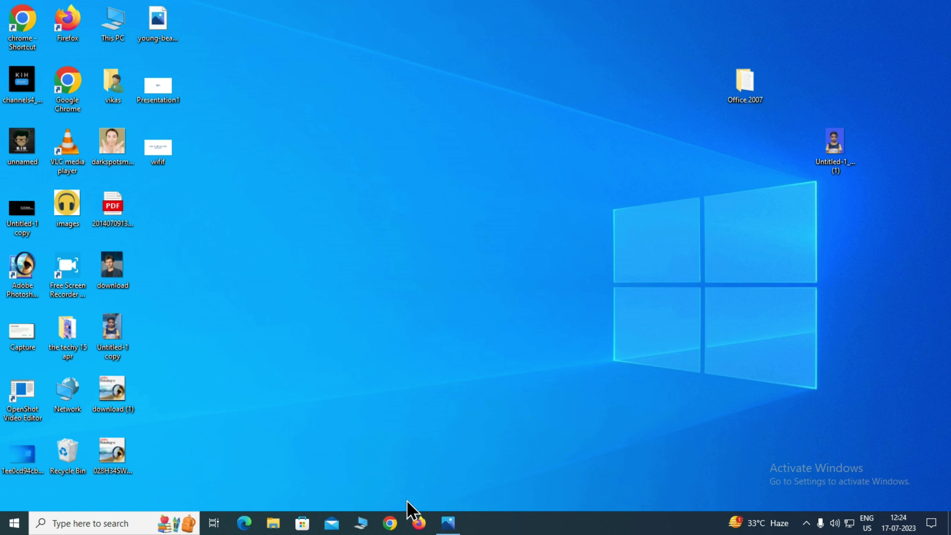
- Move the Untitled-1 copy photo to mid-desktop, preview it in Photos, then close it
{"action": "left_click_drag", "start_coordinate": [112, 327], "coordinate": [340, 245]}
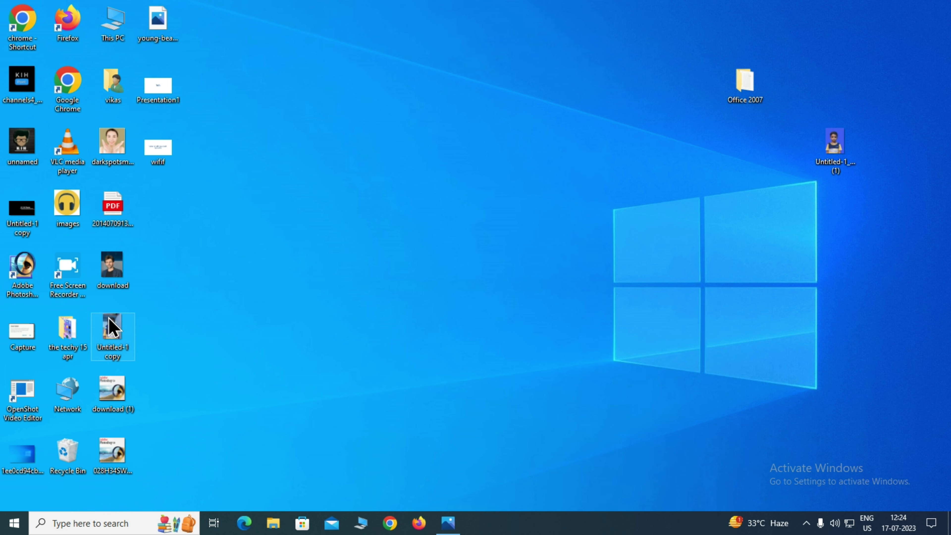
{"action": "left_click_drag", "start_coordinate": [252, 220], "coordinate": [470, 425]}
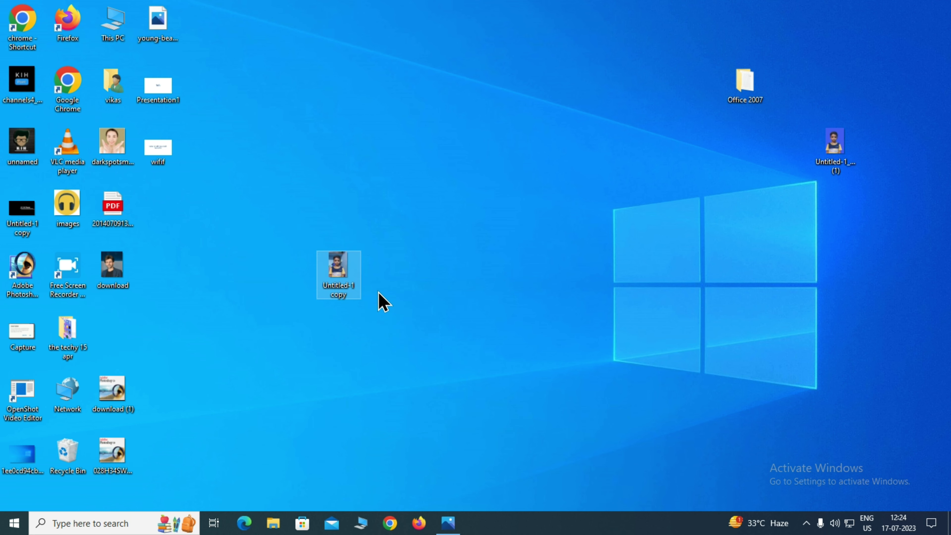
{"action": "double_click", "coordinate": [354, 281]}
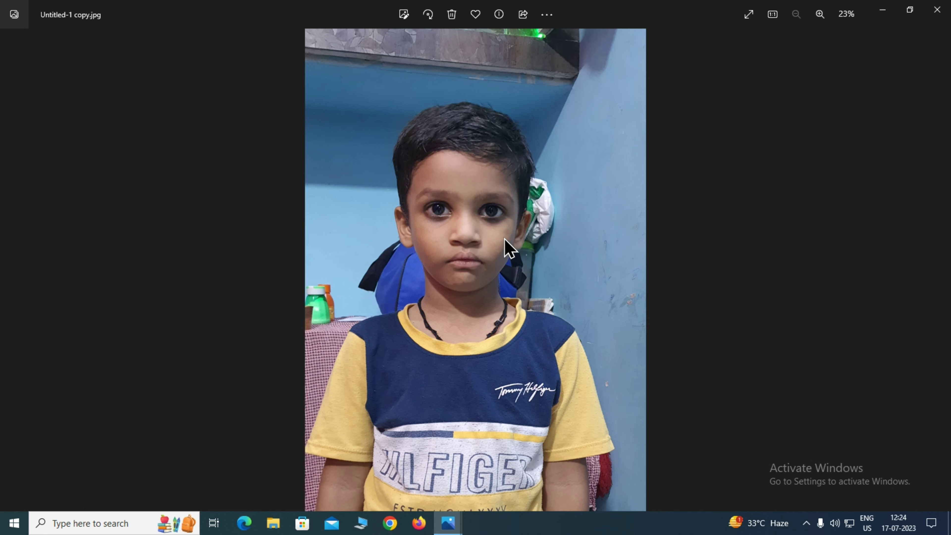
{"action": "left_click", "coordinate": [938, 9]}
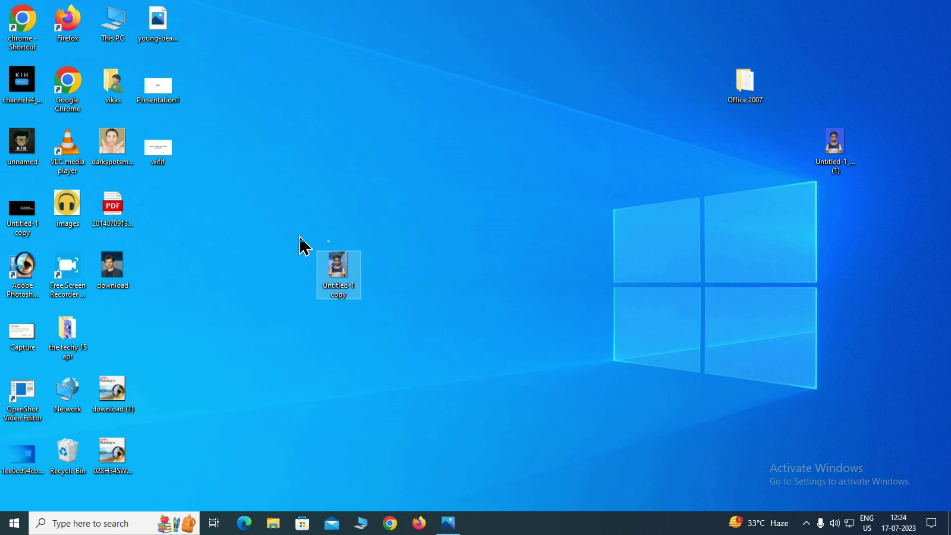
{"action": "left_click_drag", "start_coordinate": [248, 222], "coordinate": [423, 378]}
- Dismiss the Chrome configuration error and launch Google Chrome from its desktop shortcut
{"action": "left_click", "coordinate": [394, 531]}
{"action": "left_click", "coordinate": [624, 187]}
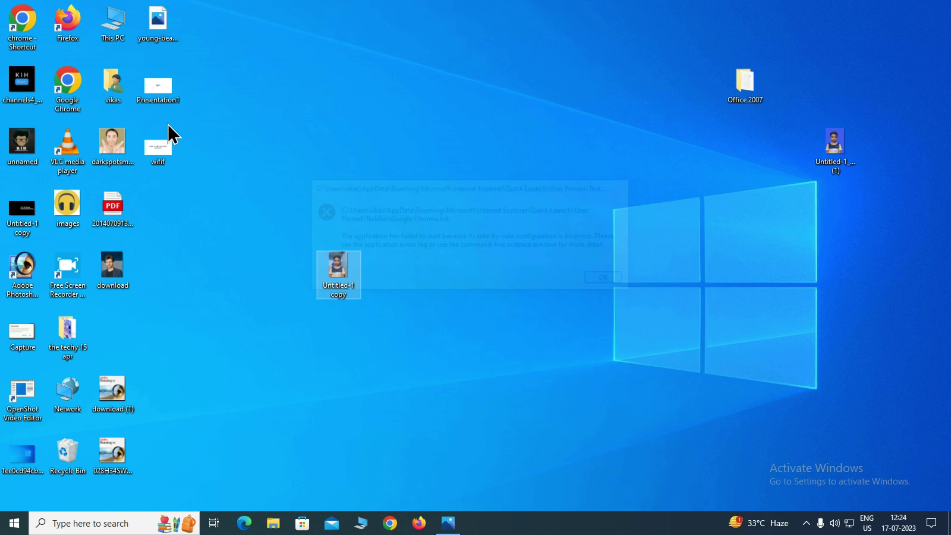
{"action": "left_click", "coordinate": [70, 89]}
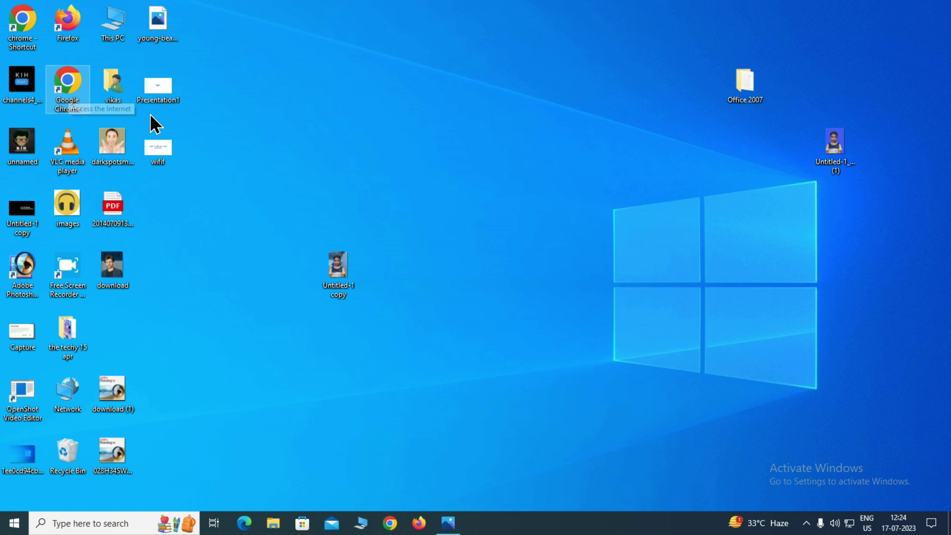
{"action": "double_click", "coordinate": [67, 90]}
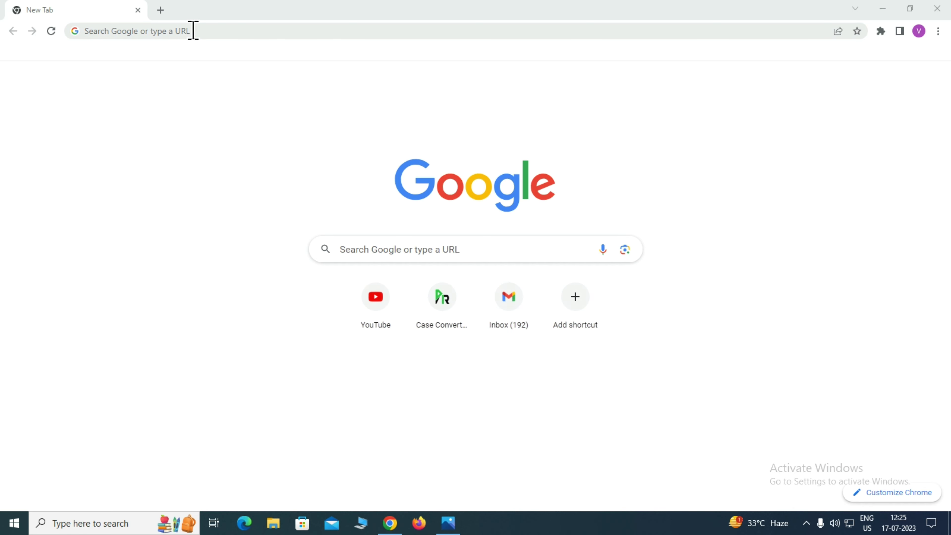
- Search for 'remove bg' and open the remove.bg website from the results
{"action": "left_click", "coordinate": [201, 30]}
{"action": "type", "text": "re"}
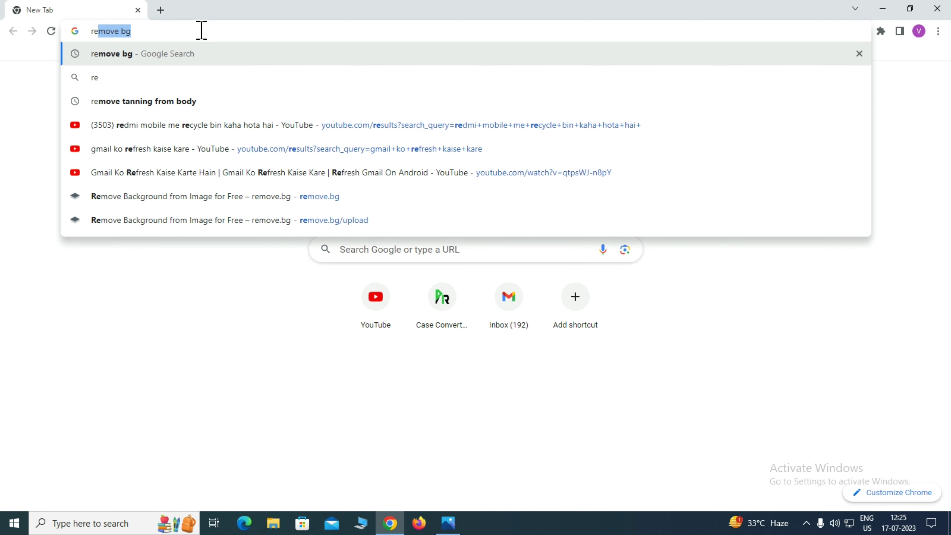
{"action": "key", "text": "Return"}
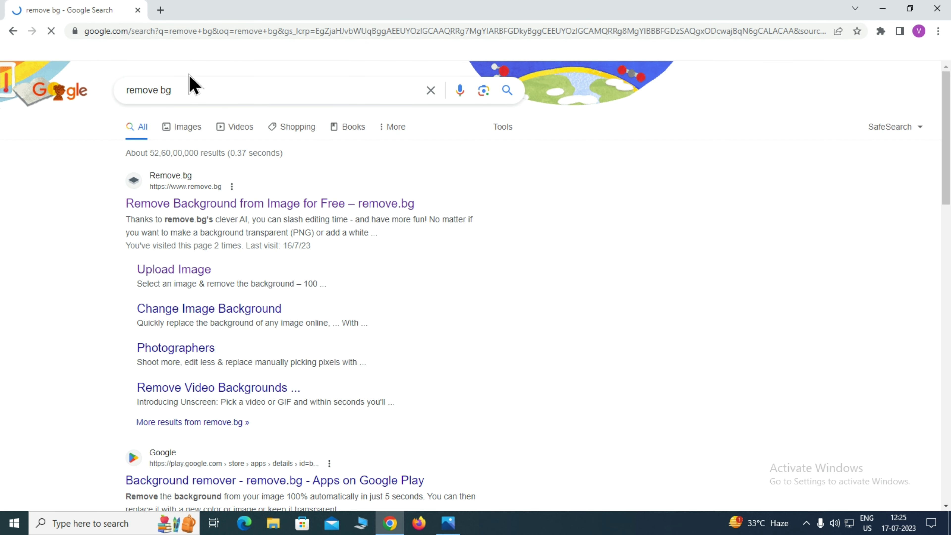
{"action": "left_click", "coordinate": [208, 204]}
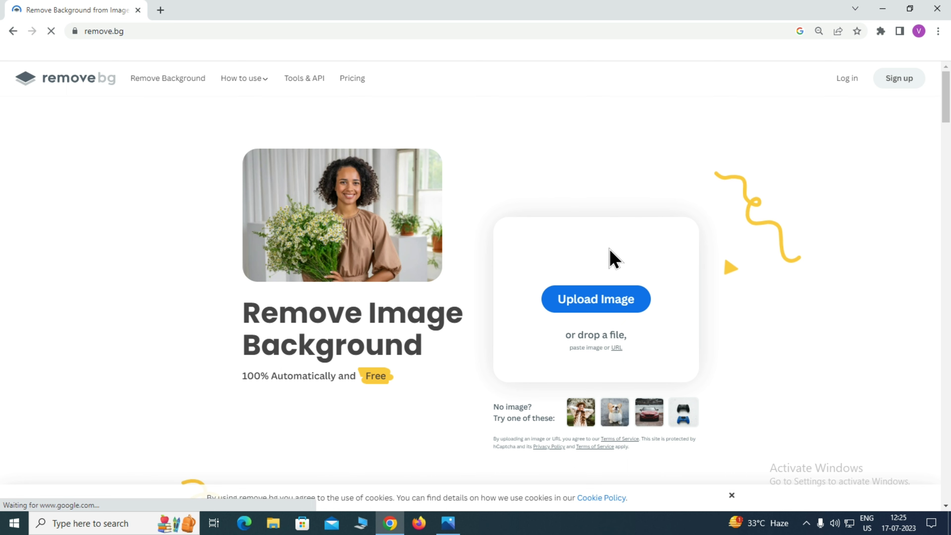
- Upload Untitled-1 copy from the Desktop to remove.bg for background removal
{"action": "left_click", "coordinate": [595, 305]}
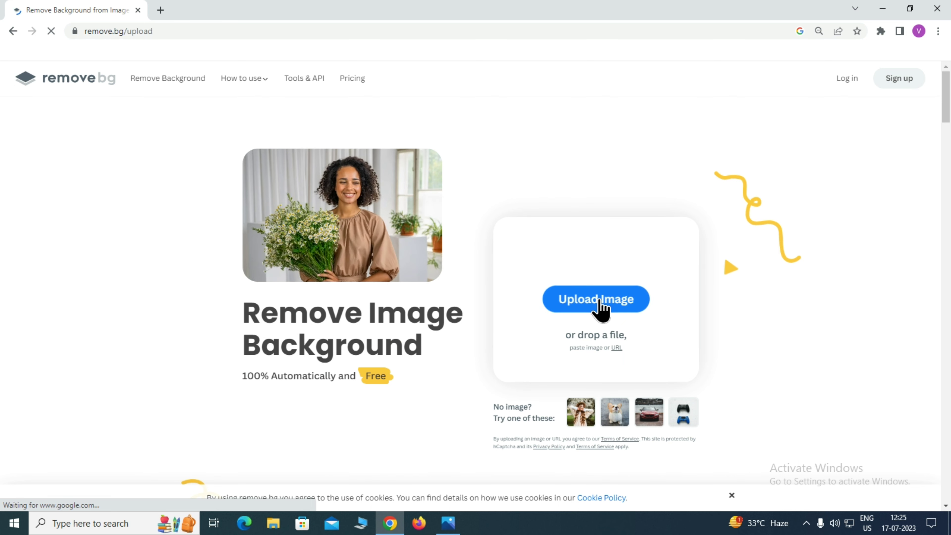
{"action": "left_click", "coordinate": [489, 327]}
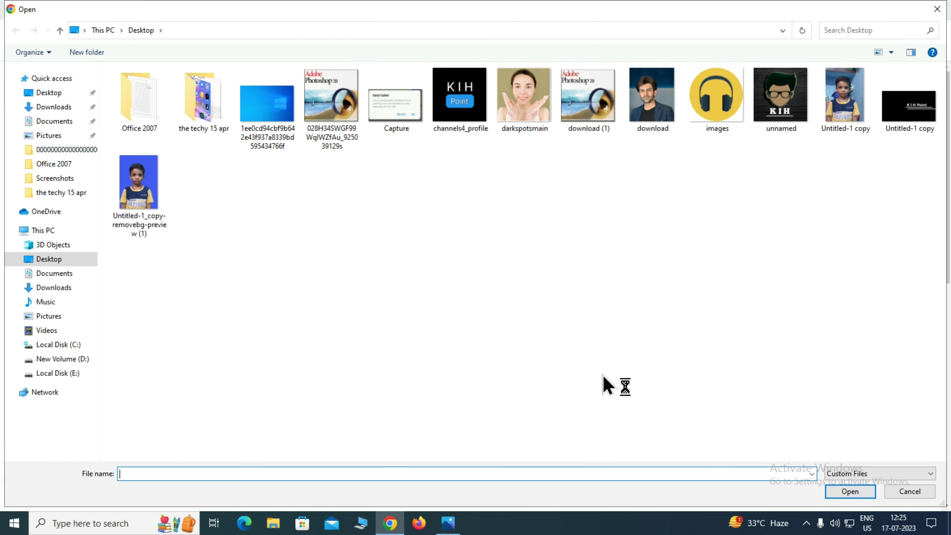
{"action": "left_click", "coordinate": [840, 112]}
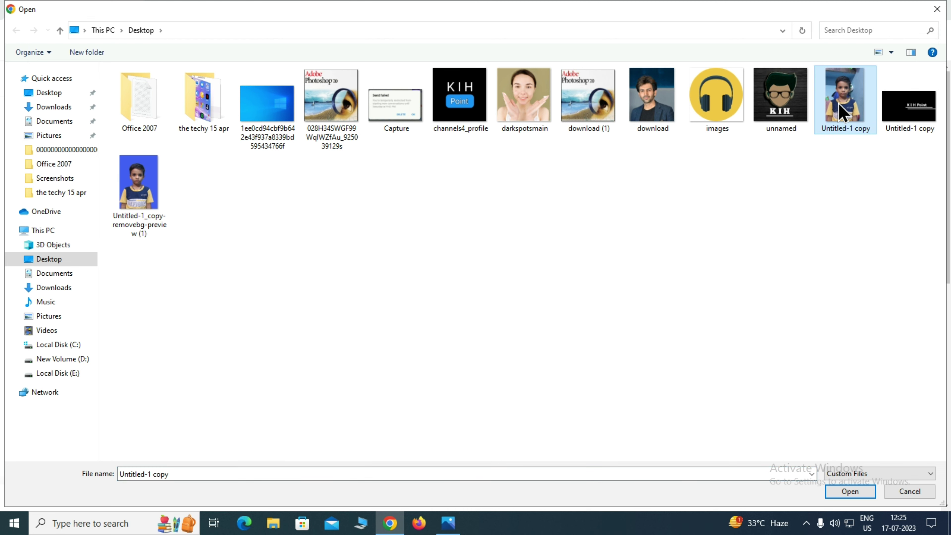
{"action": "left_click", "coordinate": [862, 495]}
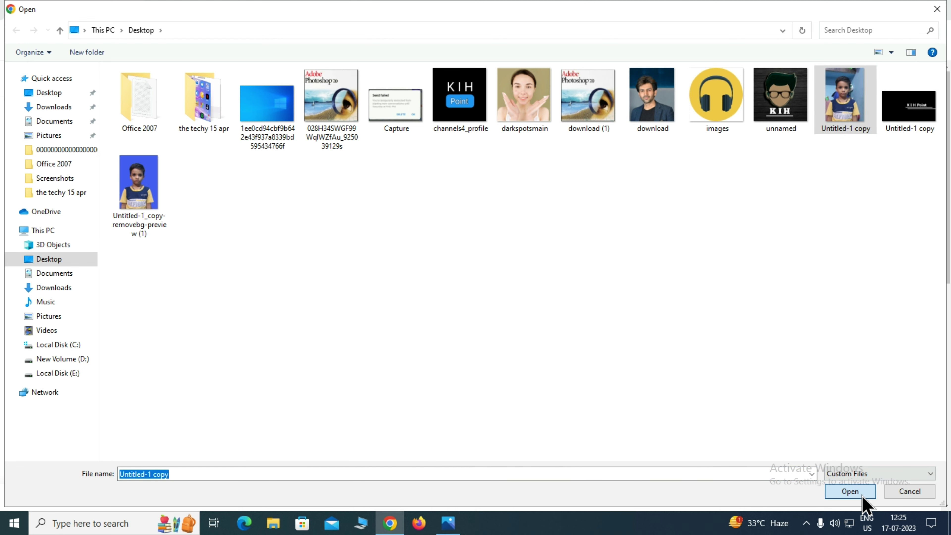
{"action": "left_click", "coordinate": [845, 493]}
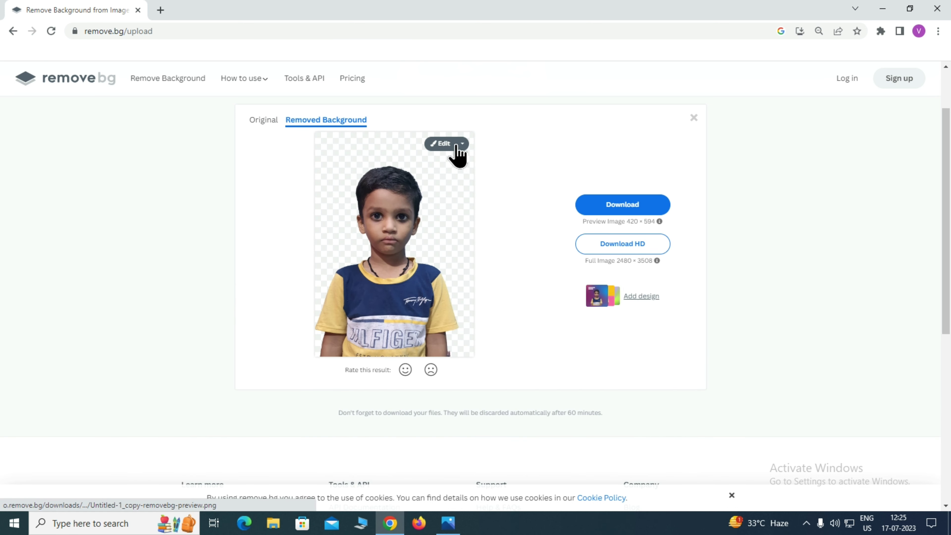
- Give the cut-out boy a white (#ffffff) background and download the image as PNG
{"action": "left_click", "coordinate": [443, 146]}
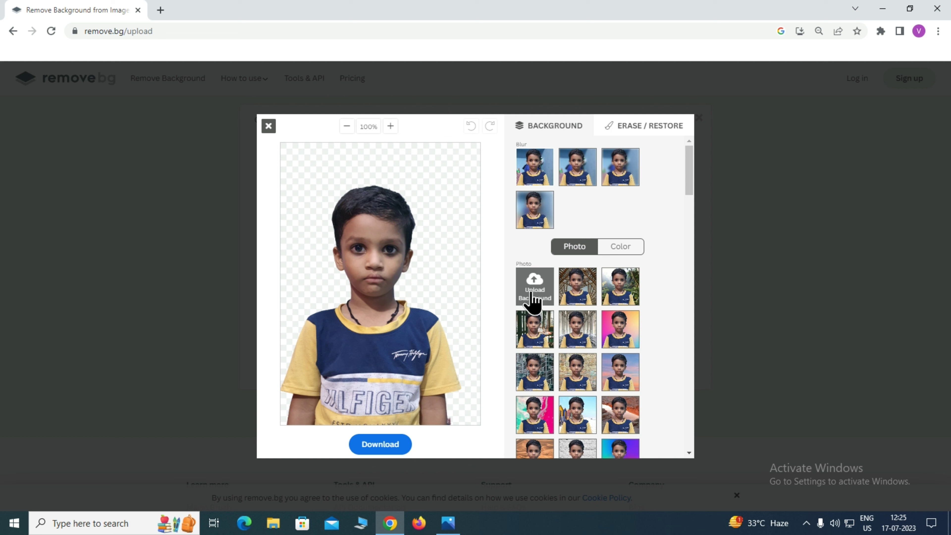
{"action": "left_click", "coordinate": [620, 249]}
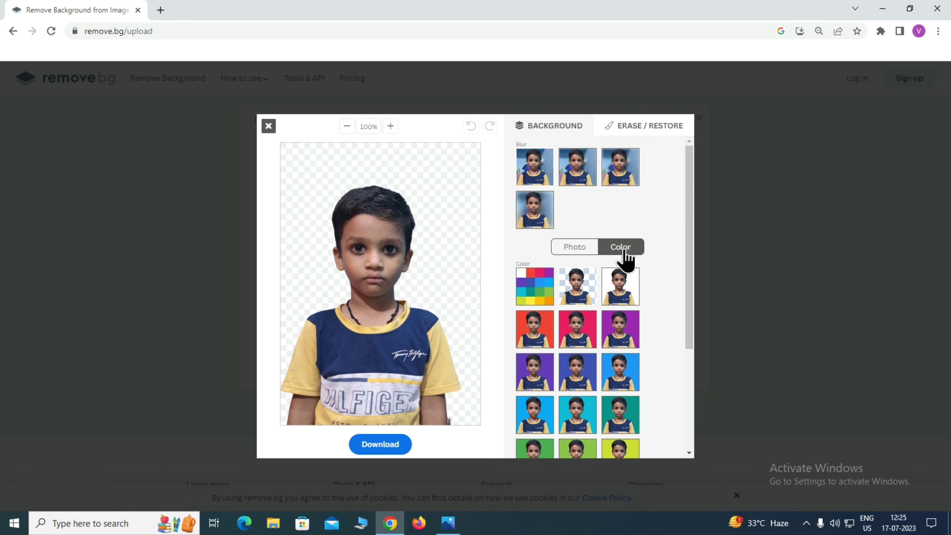
{"action": "left_click", "coordinate": [542, 294]}
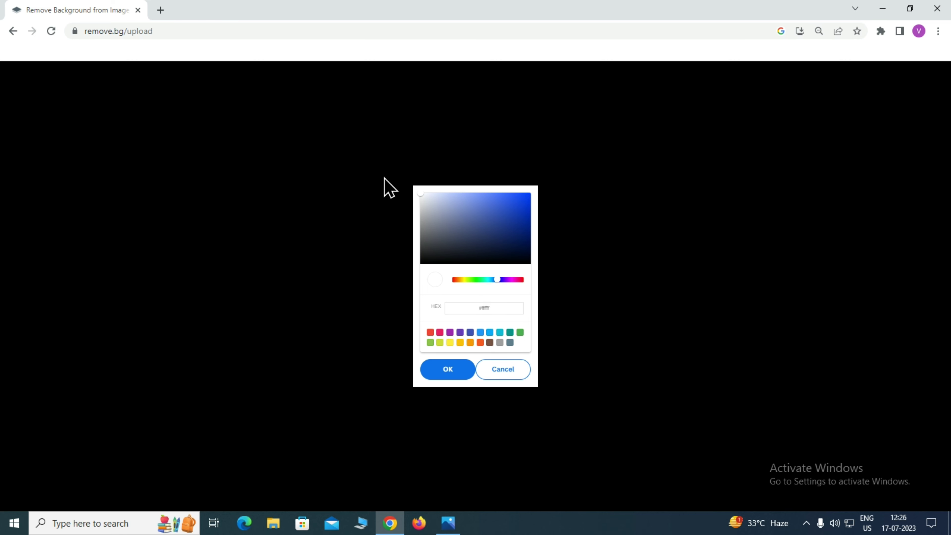
{"action": "left_click", "coordinate": [474, 410]}
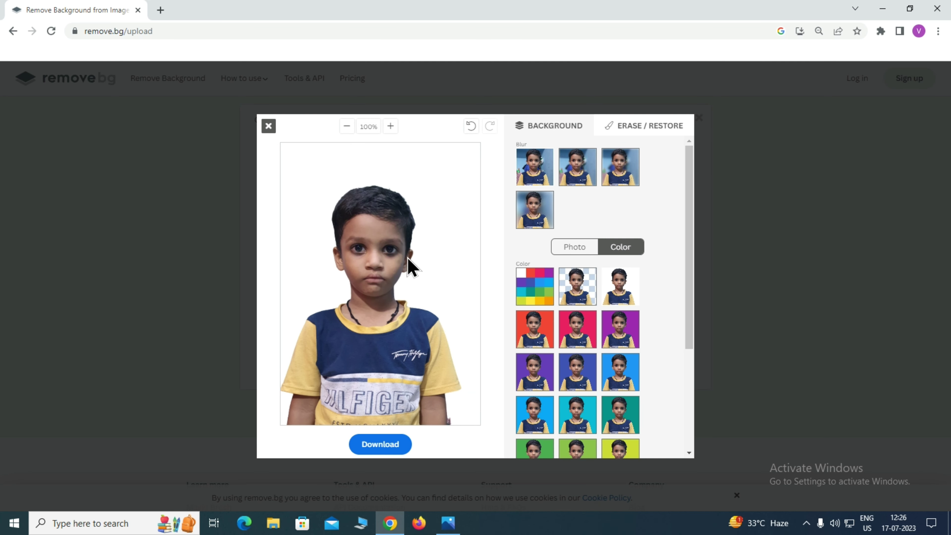
{"action": "left_click", "coordinate": [389, 448]}
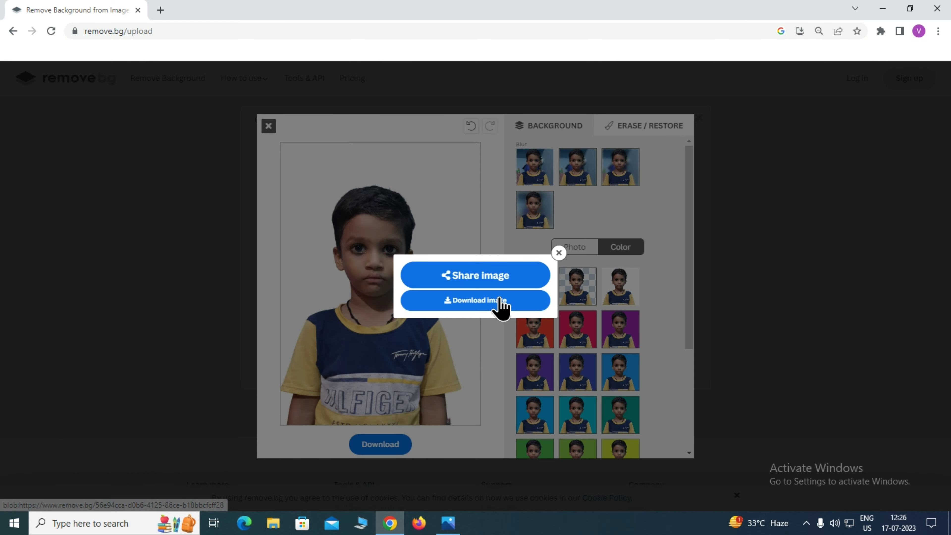
{"action": "left_click", "coordinate": [500, 305]}
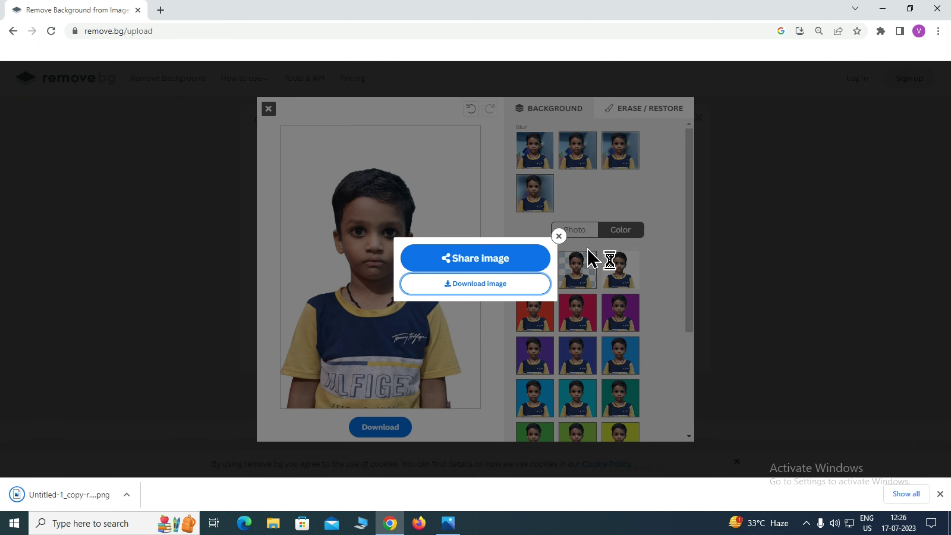
- Minimise Chrome and launch Adobe Photoshop 7.0 by searching 'phot' in Windows
{"action": "left_click", "coordinate": [883, 8]}
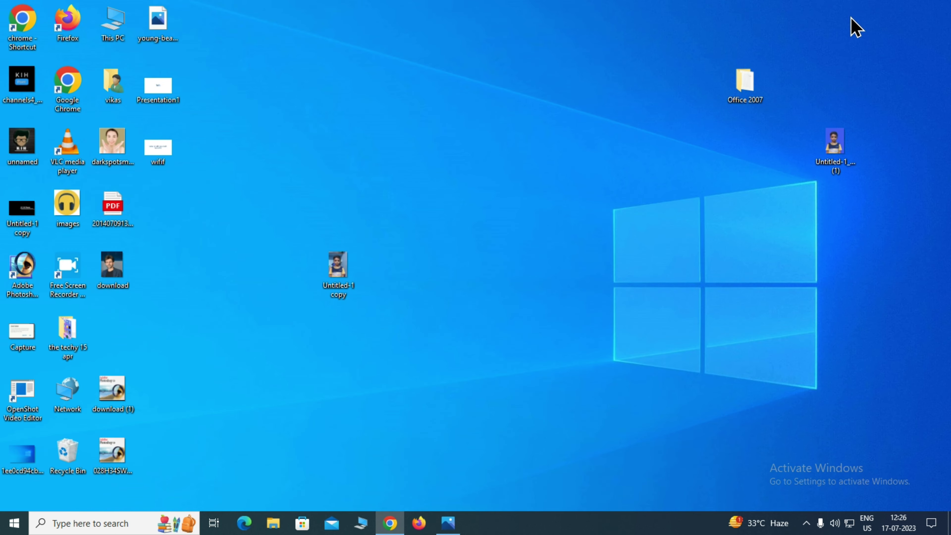
{"action": "left_click", "coordinate": [14, 523]}
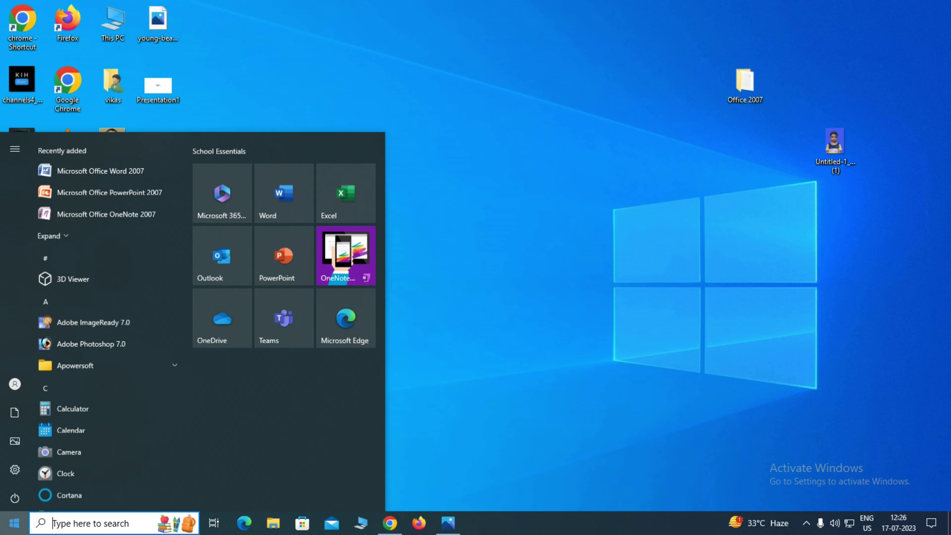
{"action": "type", "text": "phot"}
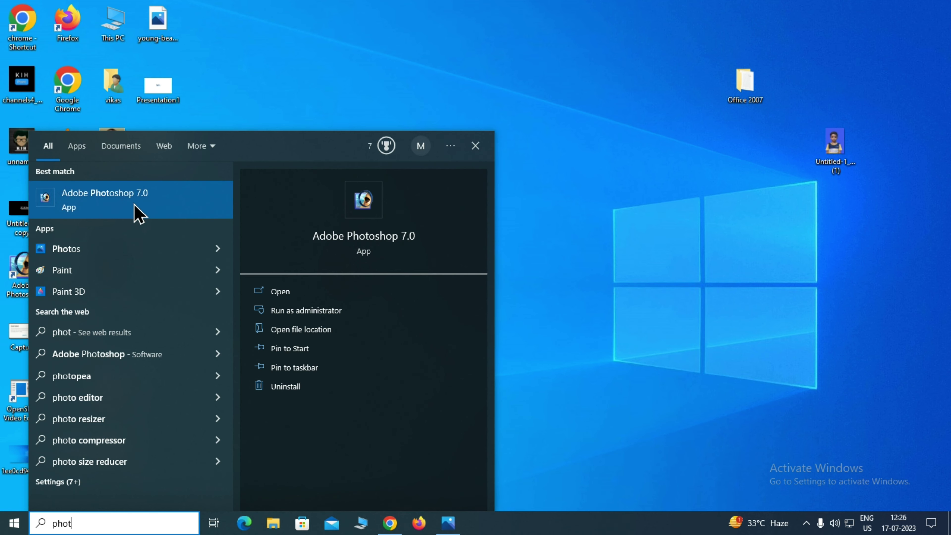
{"action": "left_click", "coordinate": [125, 203]}
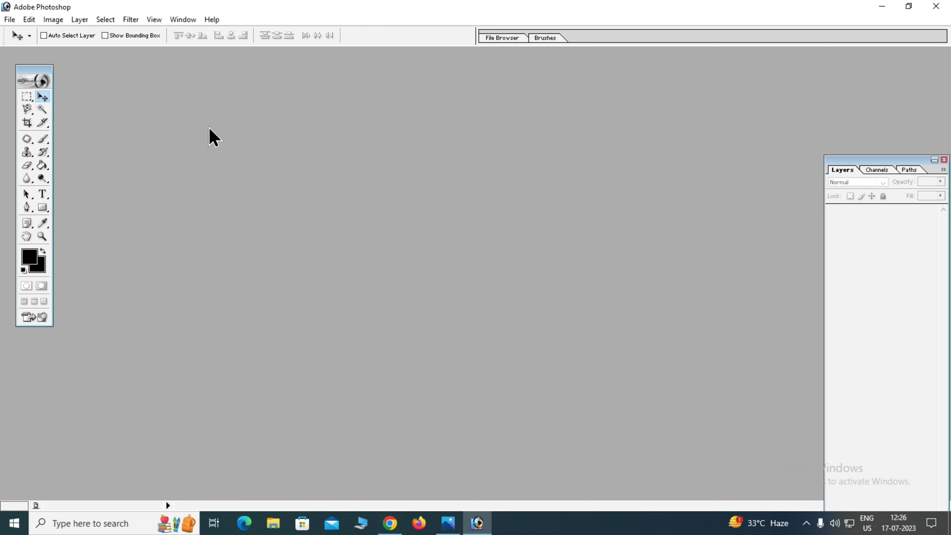
- Open the background-removed PNG from Downloads in Photoshop
{"action": "left_click", "coordinate": [9, 19]}
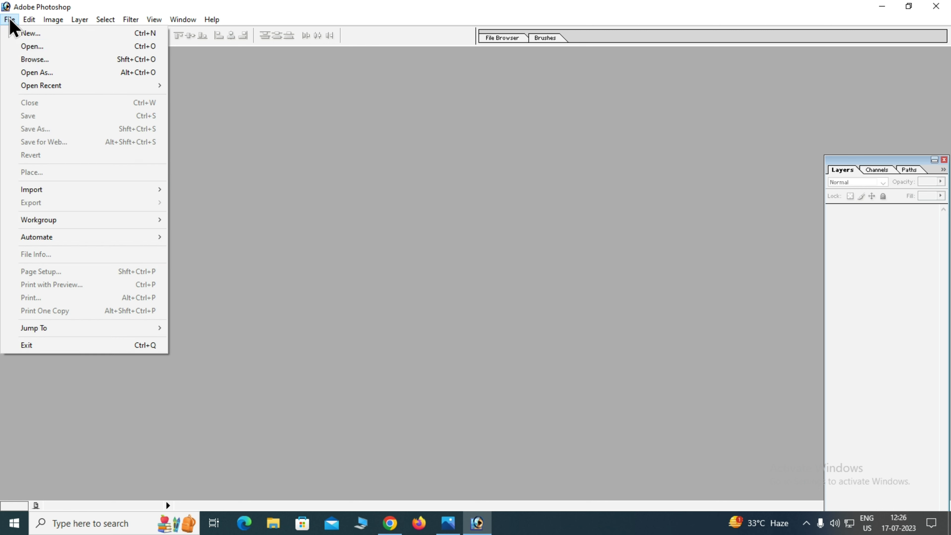
{"action": "left_click", "coordinate": [43, 57]}
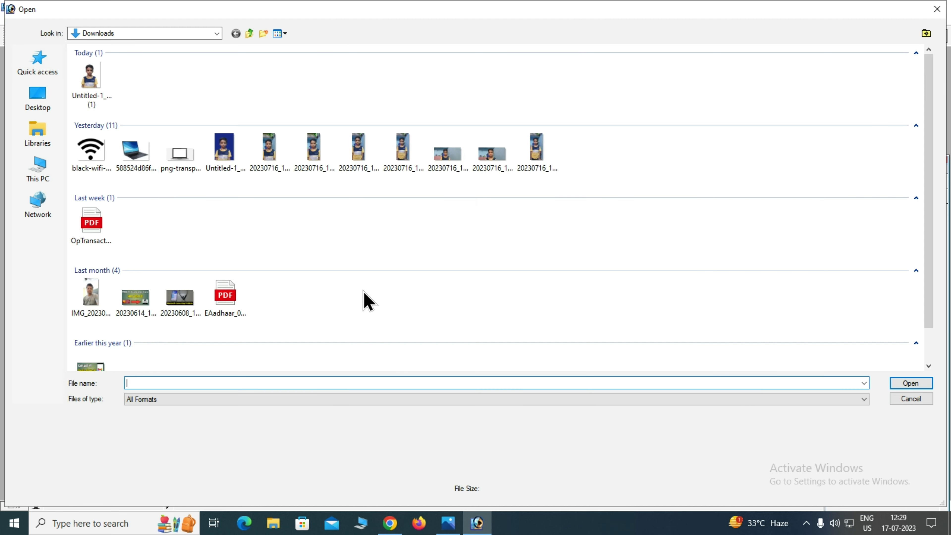
{"action": "left_click", "coordinate": [88, 87]}
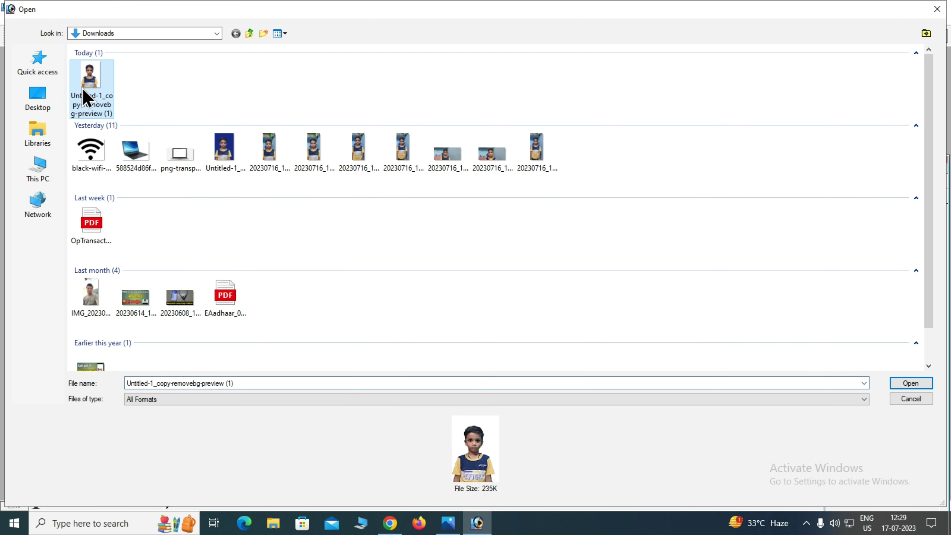
{"action": "left_click", "coordinate": [898, 383]}
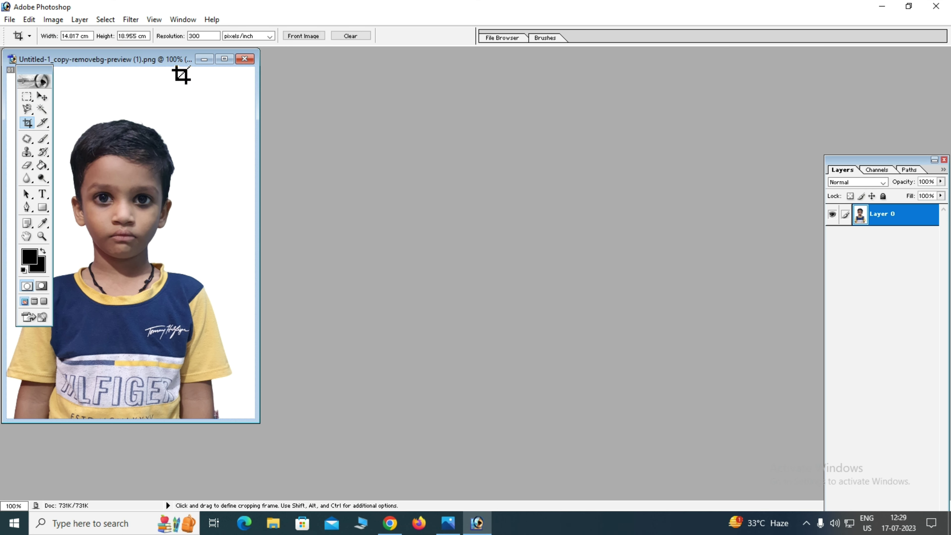
{"action": "left_click_drag", "start_coordinate": [144, 63], "coordinate": [300, 101]}
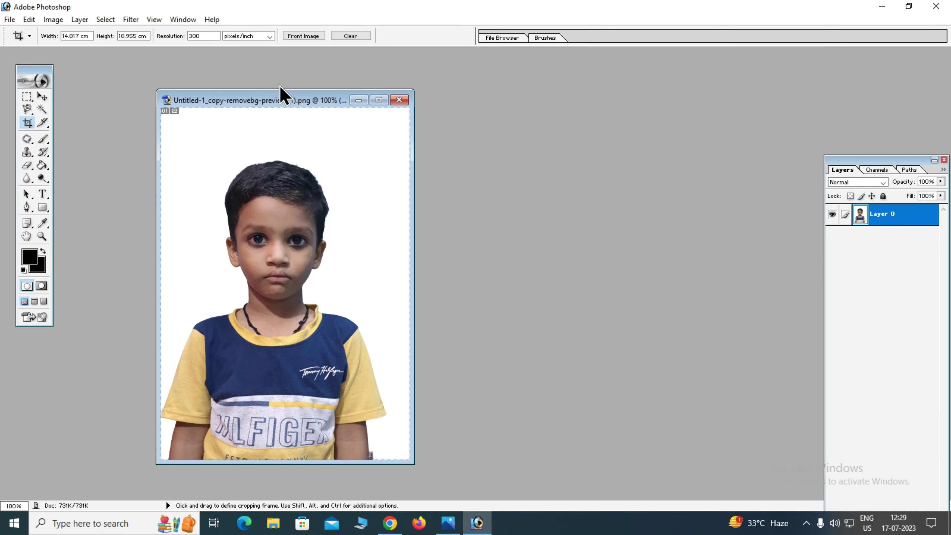
- Duplicate the image, close the original png, and reposition the copy's window
{"action": "right_click", "coordinate": [251, 105]}
{"action": "left_click", "coordinate": [289, 110]}
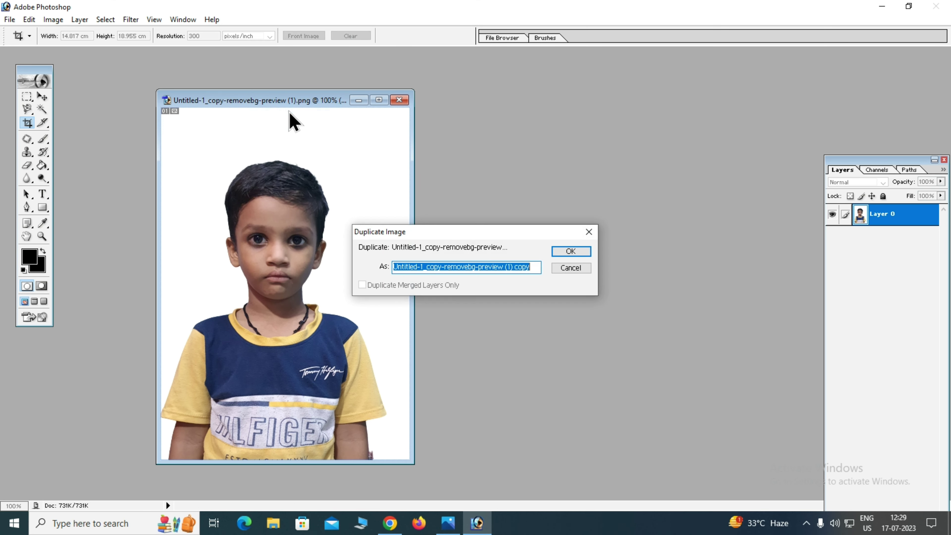
{"action": "left_click", "coordinate": [572, 252]}
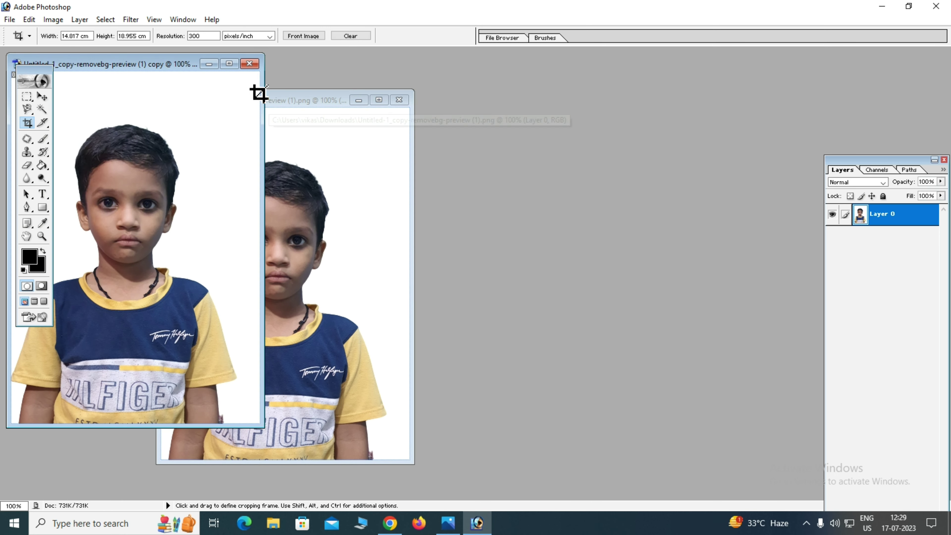
{"action": "left_click_drag", "start_coordinate": [158, 70], "coordinate": [200, 108]}
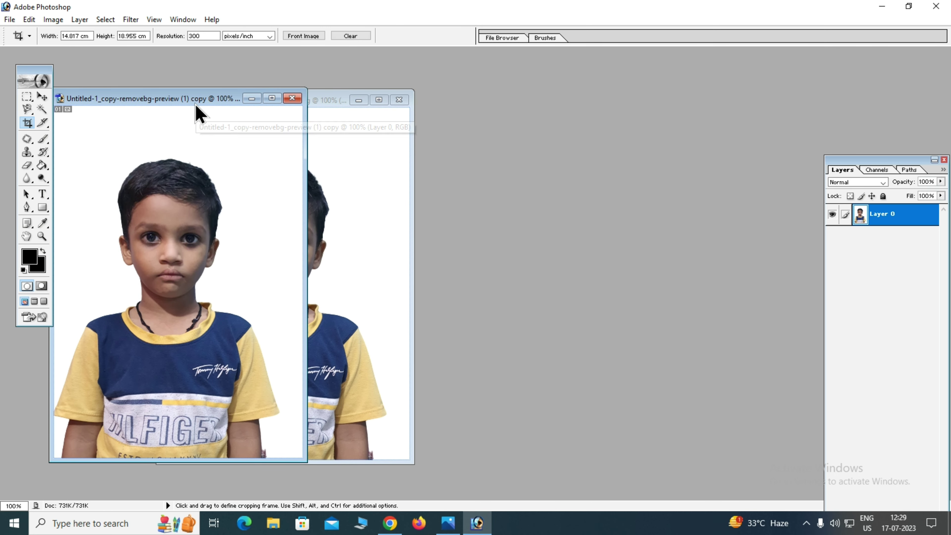
{"action": "left_click", "coordinate": [336, 99]}
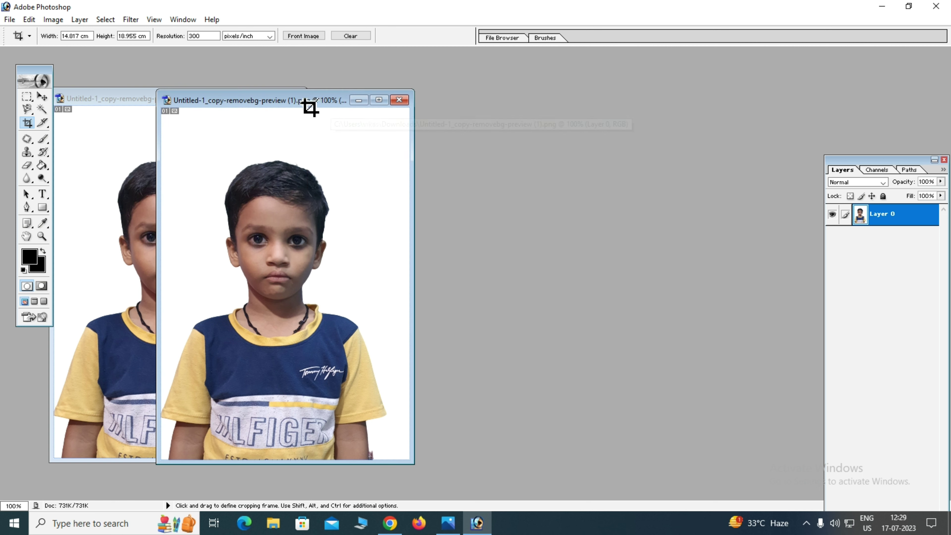
{"action": "left_click", "coordinate": [398, 100]}
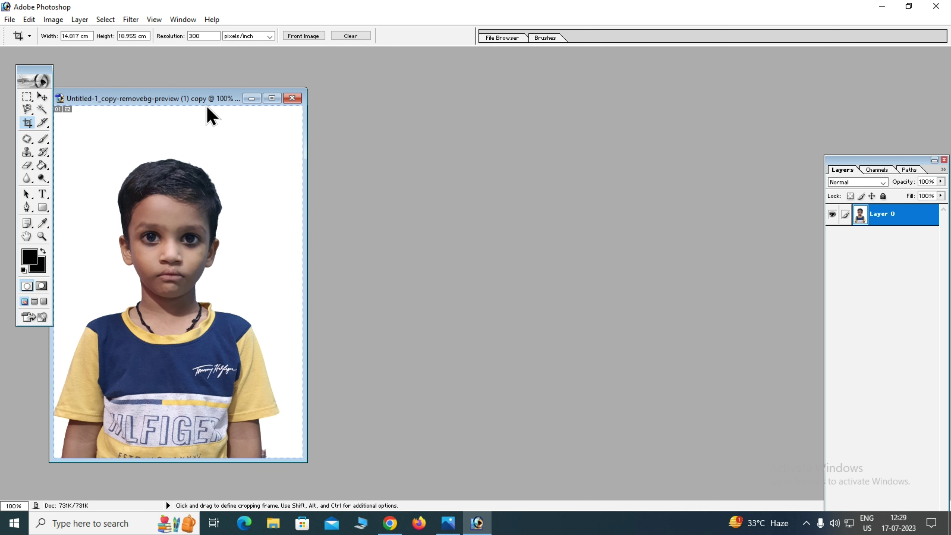
{"action": "left_click_drag", "start_coordinate": [253, 101], "coordinate": [362, 75]}
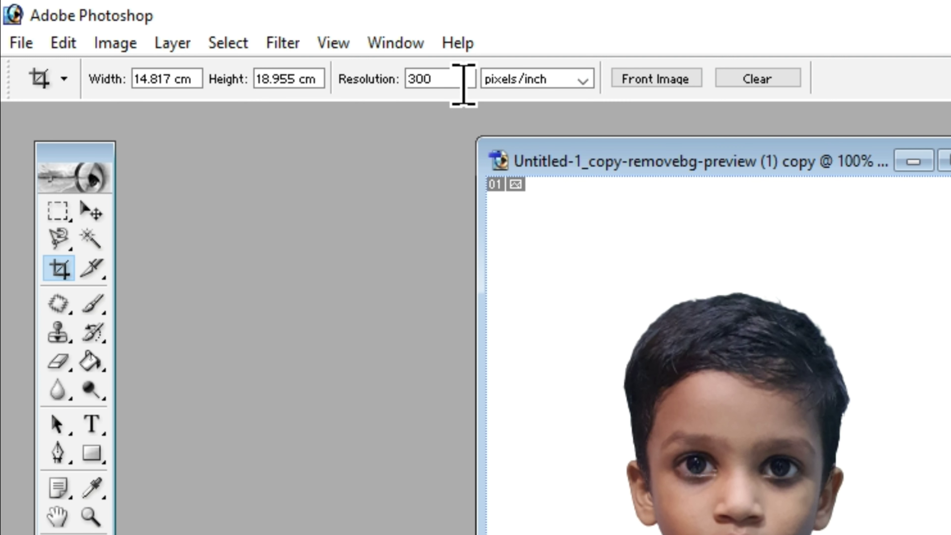
- Crop the copy to 14.817 × 18.955 cm at 300 ppi, then zoom out and narrow its window
{"action": "left_click_drag", "start_coordinate": [511, 218], "coordinate": [472, 371]}
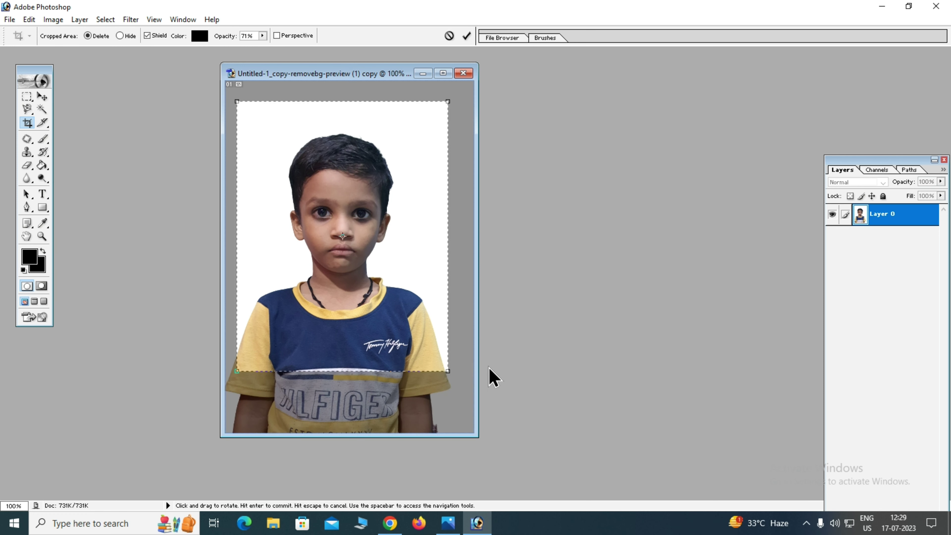
{"action": "key", "text": "Return"}
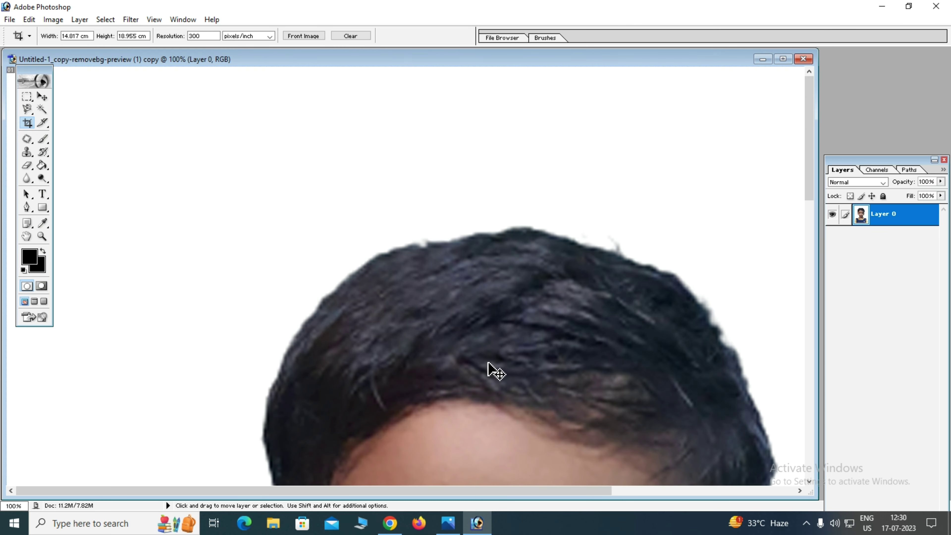
{"action": "key", "text": "ctrl+minus"}
{"action": "key", "text": "ctrl+minus"}
{"action": "key", "text": "ctrl+minus"}
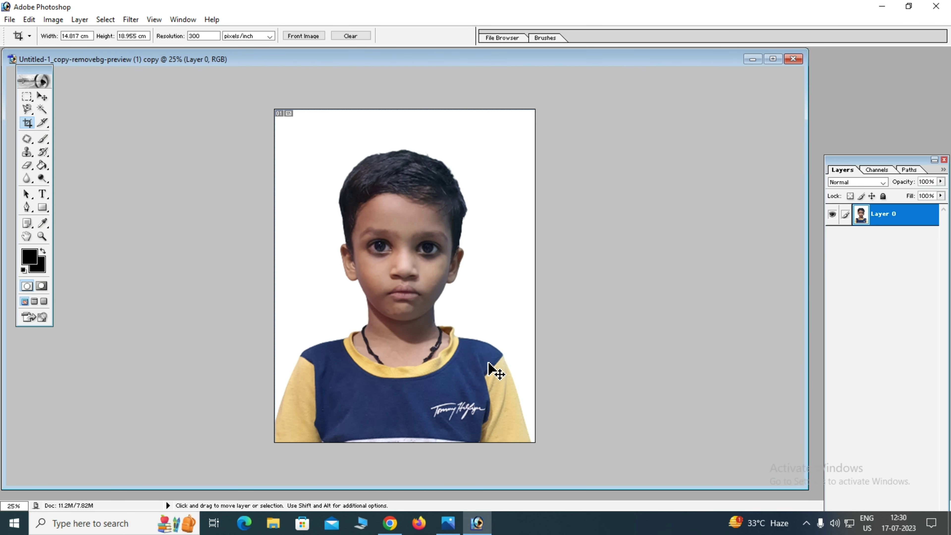
{"action": "left_click_drag", "start_coordinate": [806, 208], "coordinate": [425, 245]}
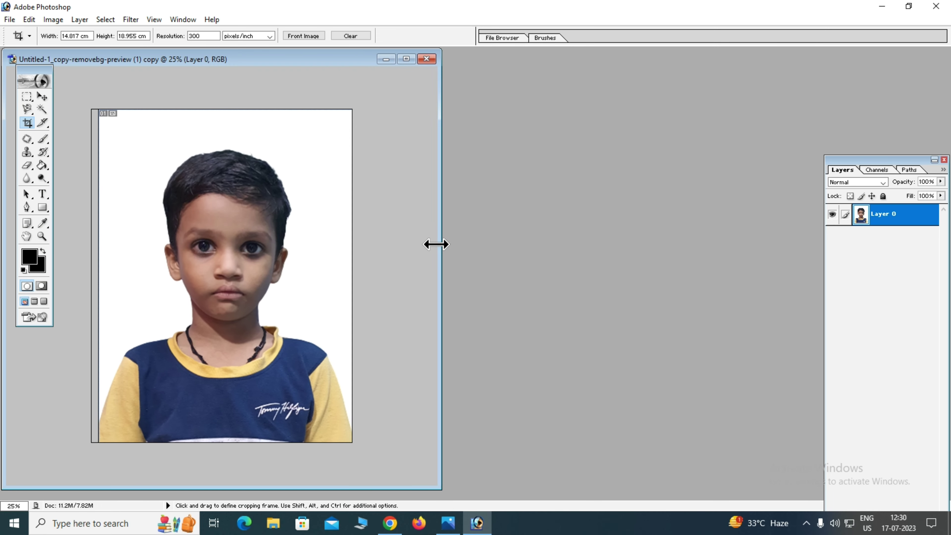
{"action": "left_click_drag", "start_coordinate": [288, 60], "coordinate": [332, 56]}
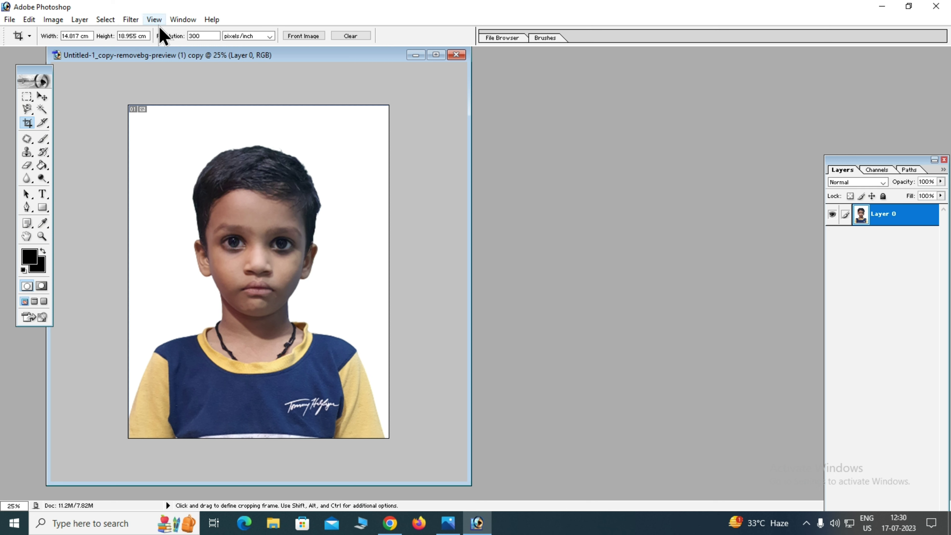
{"action": "left_click", "coordinate": [173, 21]}
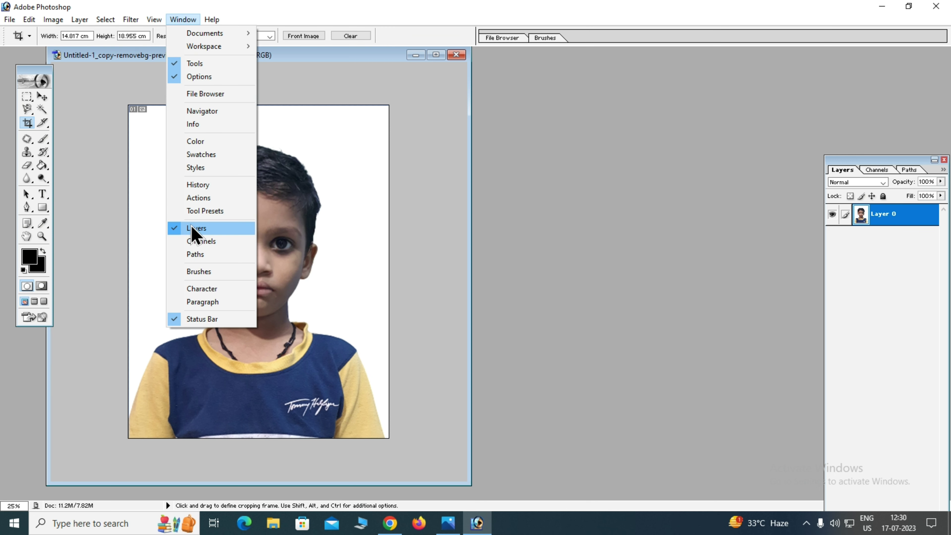
- Show the Layers palette and move it up and to the left
{"action": "left_click", "coordinate": [207, 230]}
{"action": "left_click", "coordinate": [185, 21]}
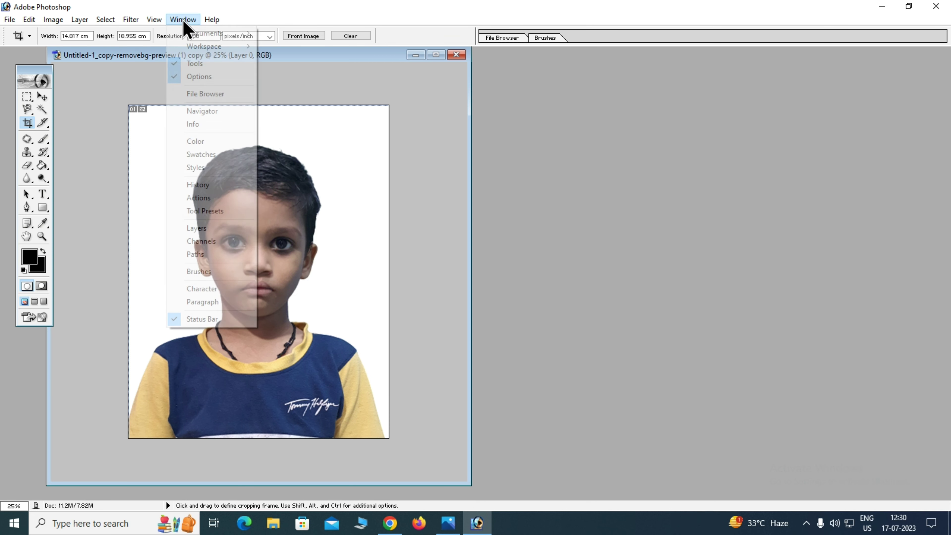
{"action": "left_click", "coordinate": [210, 228]}
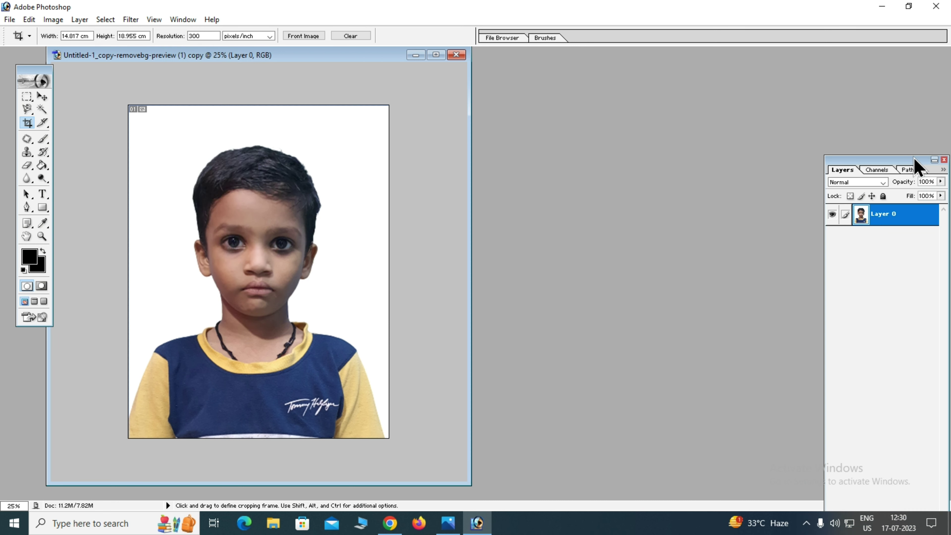
{"action": "left_click_drag", "start_coordinate": [913, 161], "coordinate": [871, 132]}
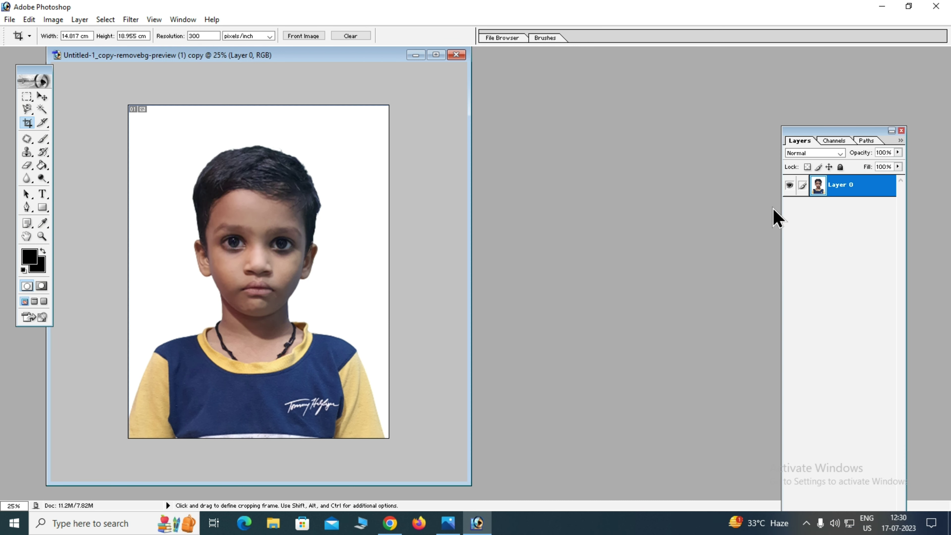
{"action": "key", "text": "h"}
- Give Layer 0 a 7 px black Stroke positioned Inside
{"action": "double_click", "coordinate": [855, 192]}
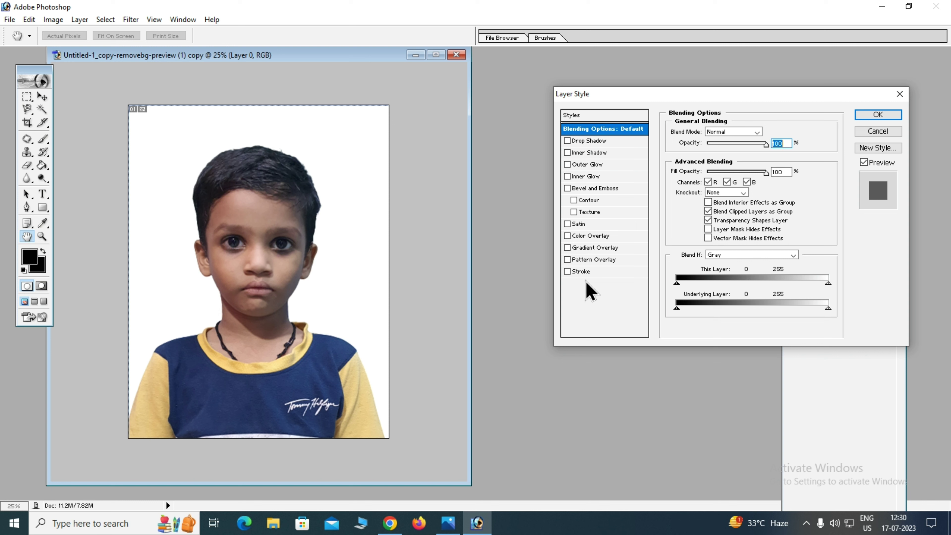
{"action": "left_click", "coordinate": [608, 273]}
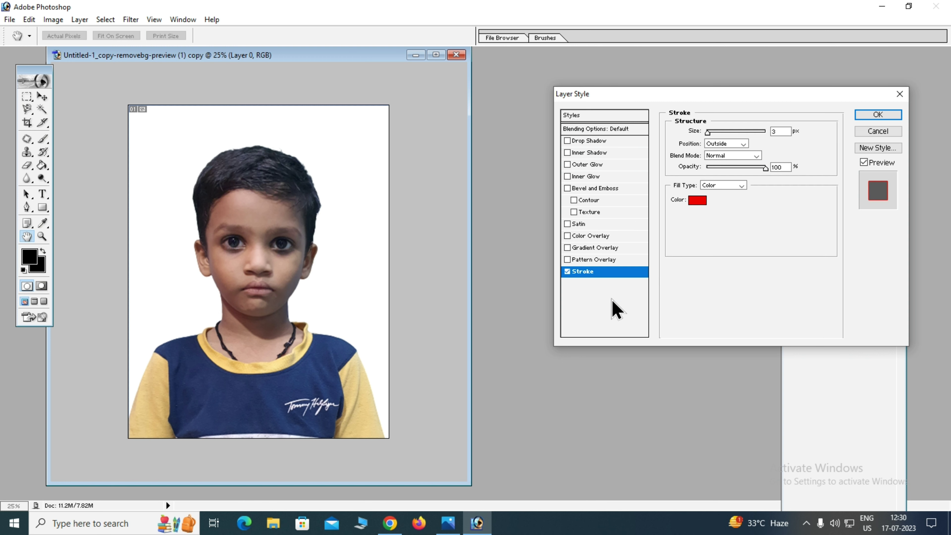
{"action": "left_click", "coordinate": [775, 131]}
{"action": "key", "text": "BackSpace"}
{"action": "type", "text": "7"}
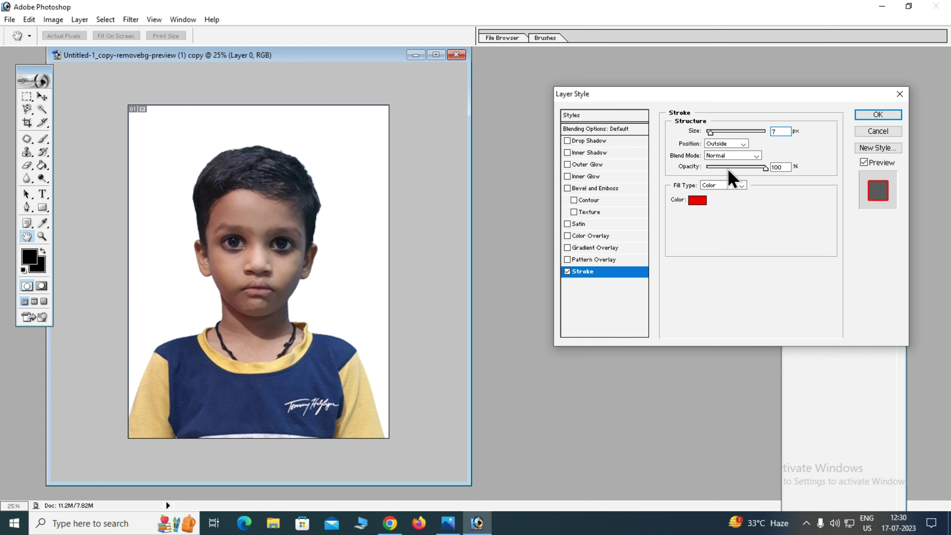
{"action": "left_click", "coordinate": [698, 200]}
{"action": "left_click_drag", "start_coordinate": [387, 259], "coordinate": [558, 410]}
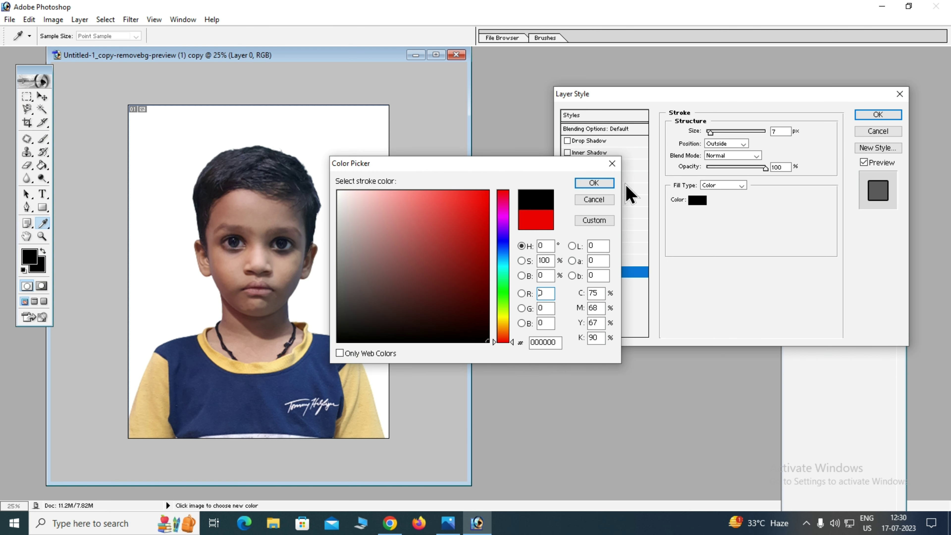
{"action": "left_click", "coordinate": [597, 183]}
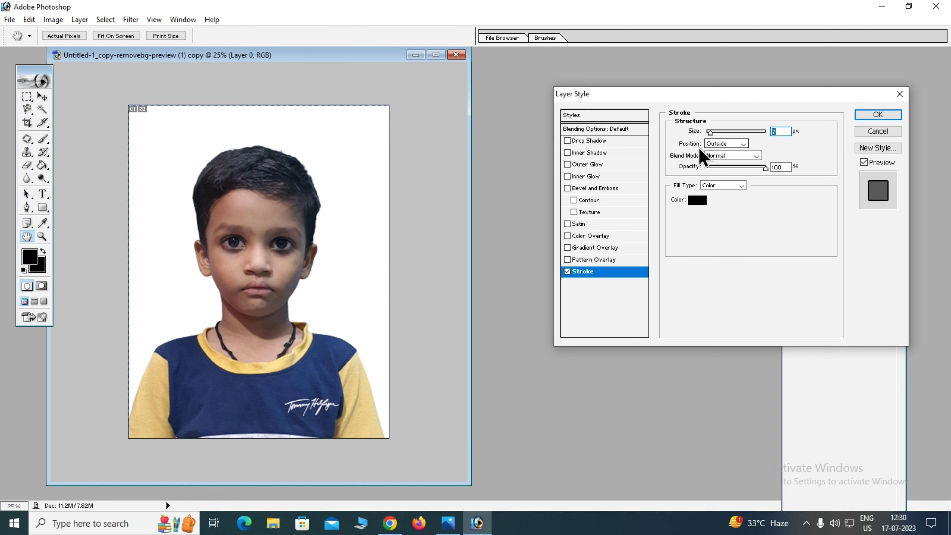
{"action": "left_click", "coordinate": [723, 144]}
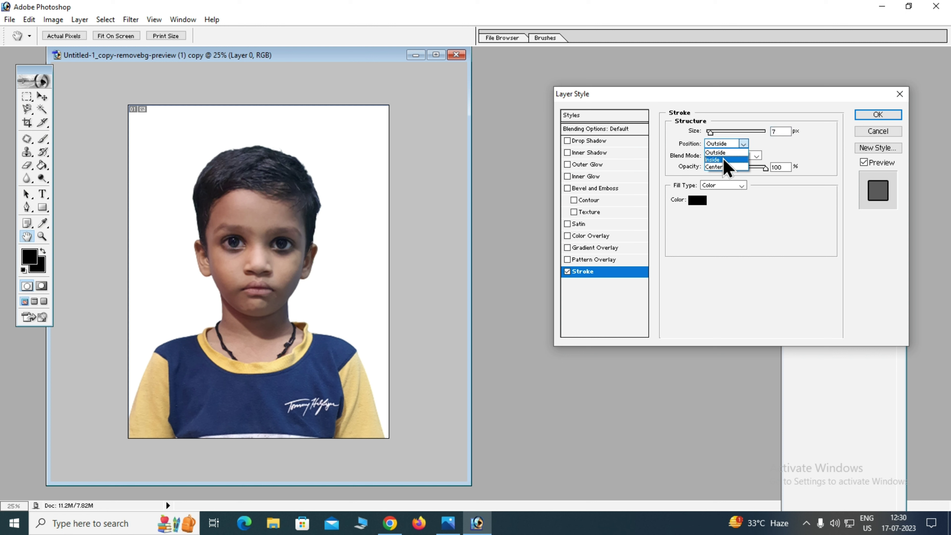
{"action": "left_click", "coordinate": [727, 160]}
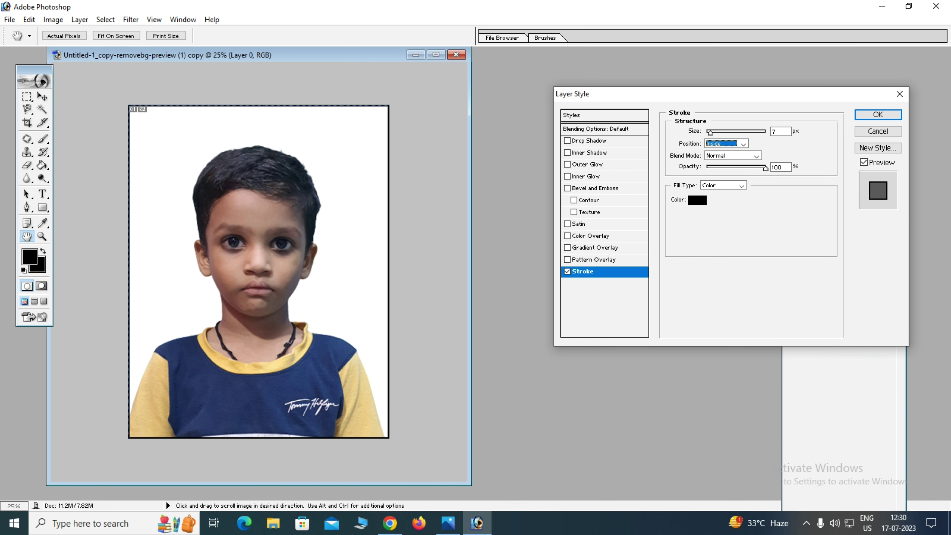
- Zoom in to check the border, keep Color fill type, and apply the stroke
{"action": "key", "text": "ctrl+alt+plus"}
{"action": "left_click_drag", "start_coordinate": [416, 130], "coordinate": [363, 250]}
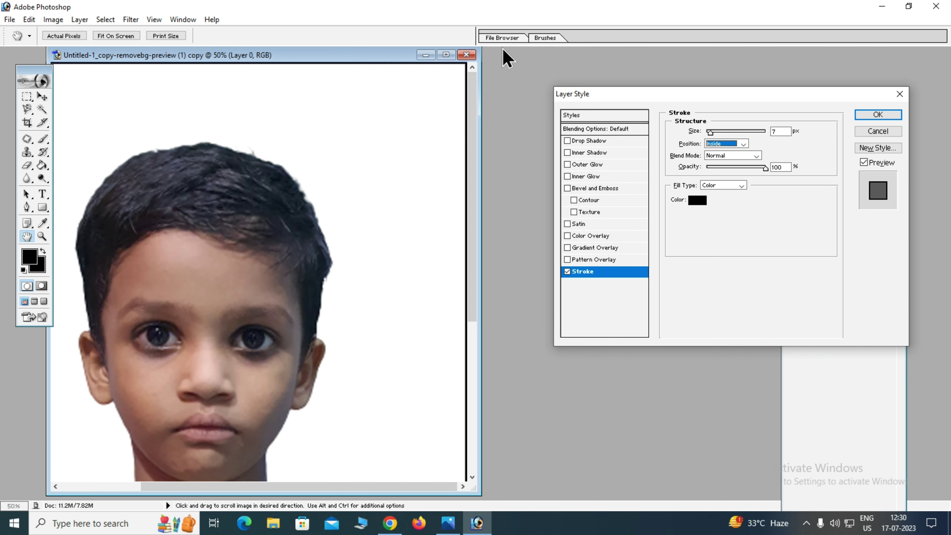
{"action": "key", "text": "ctrl+minus"}
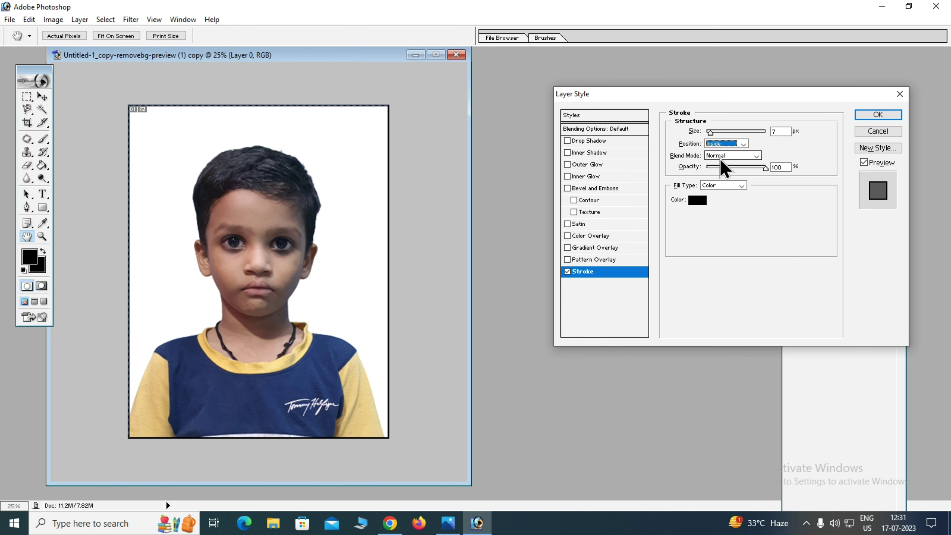
{"action": "left_click", "coordinate": [732, 185]}
{"action": "left_click", "coordinate": [726, 194]}
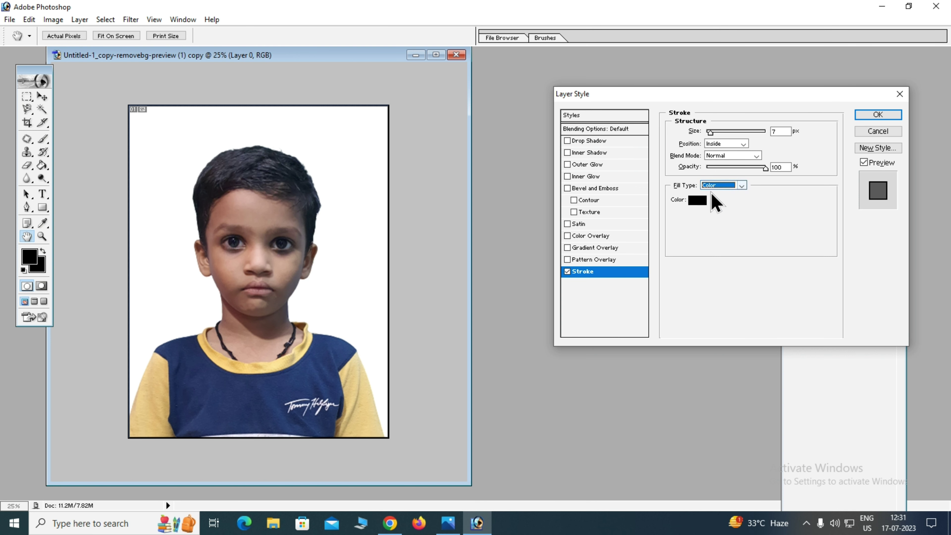
{"action": "left_click", "coordinate": [876, 114]}
{"action": "key", "text": "c"}
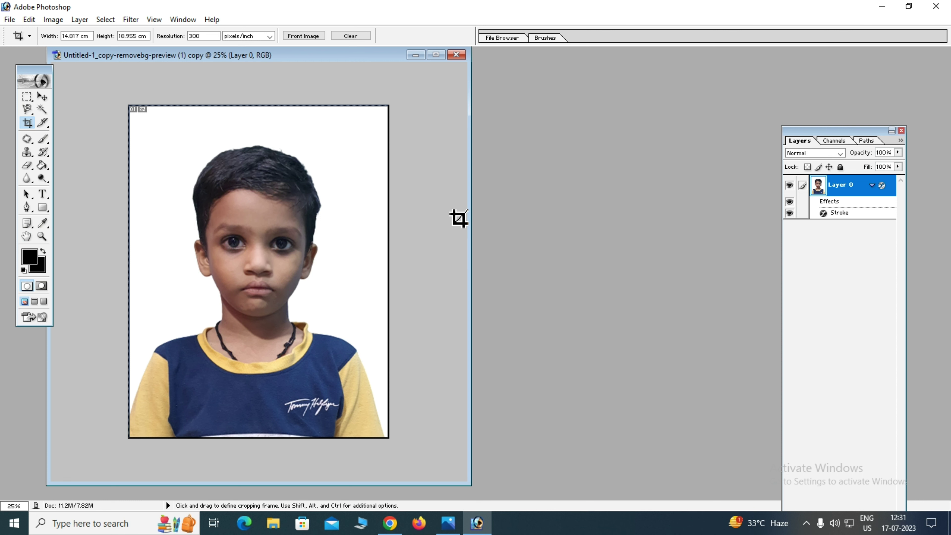
- In Image Size, turn off Constrain Proportions and switch width and height units to inches
{"action": "left_click_drag", "start_coordinate": [331, 54], "coordinate": [379, 64]}
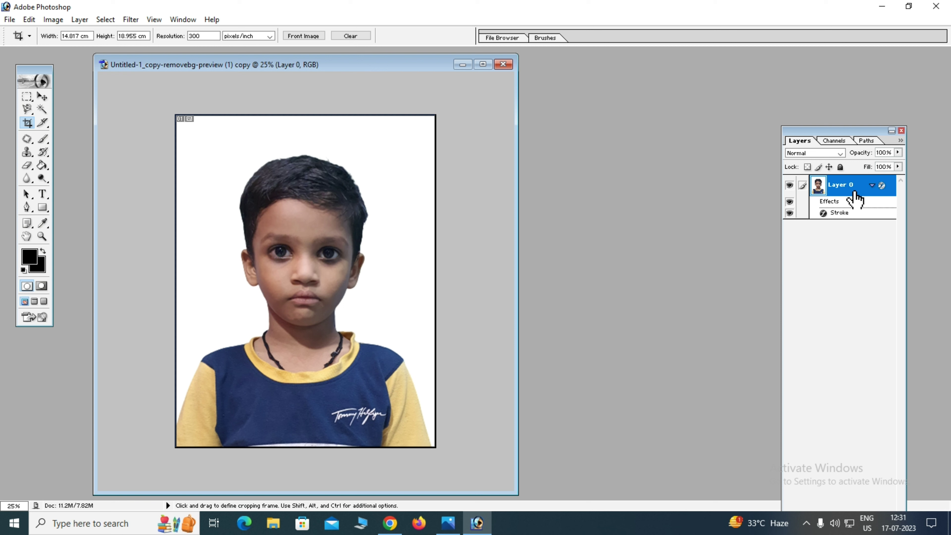
{"action": "left_click", "coordinate": [53, 19]}
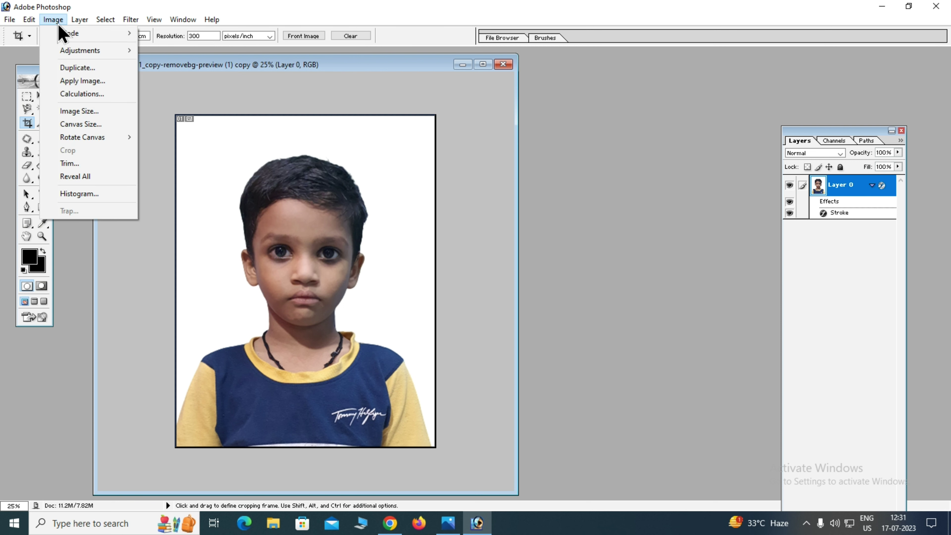
{"action": "left_click", "coordinate": [105, 113]}
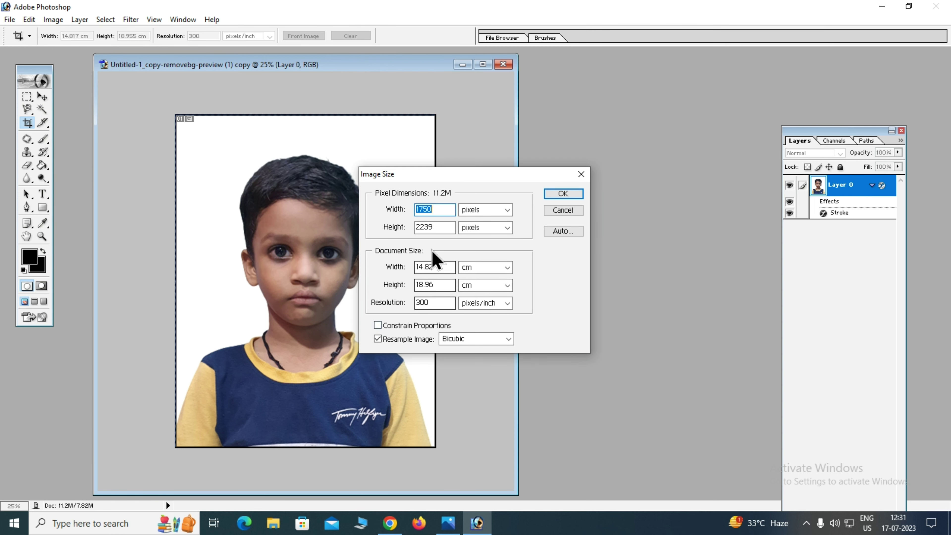
{"action": "left_click", "coordinate": [378, 325]}
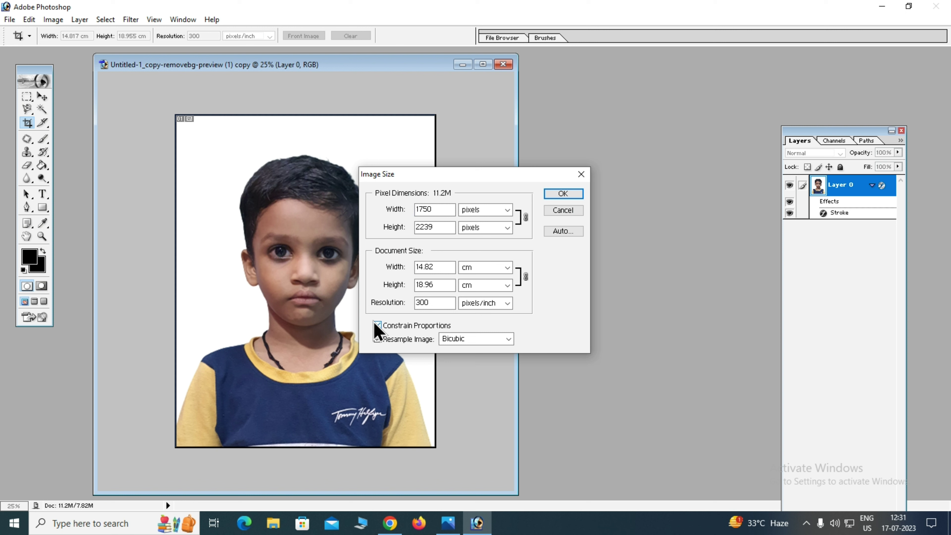
{"action": "left_click", "coordinate": [377, 325]}
{"action": "left_click", "coordinate": [491, 270]}
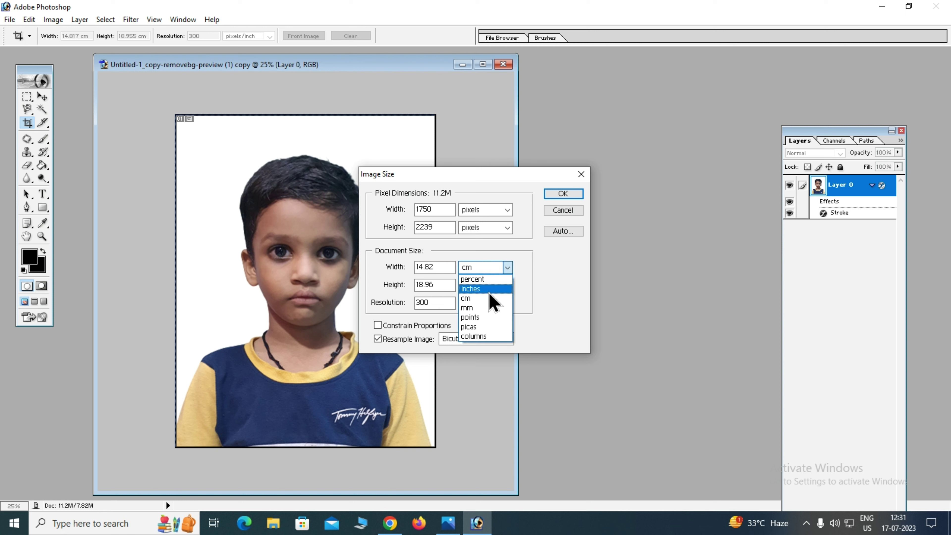
{"action": "left_click", "coordinate": [490, 289]}
{"action": "left_click", "coordinate": [489, 307]}
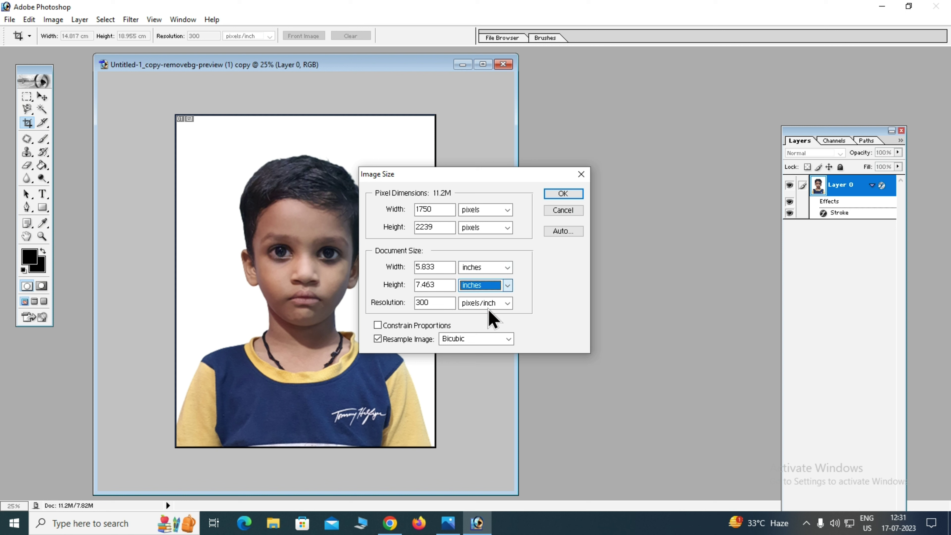
- Set width 1.35 in and height 1.75 in at 300 pixels/inch and apply
{"action": "left_click", "coordinate": [446, 267]}
{"action": "double_click", "coordinate": [445, 267]}
{"action": "key", "text": "BackSpace"}
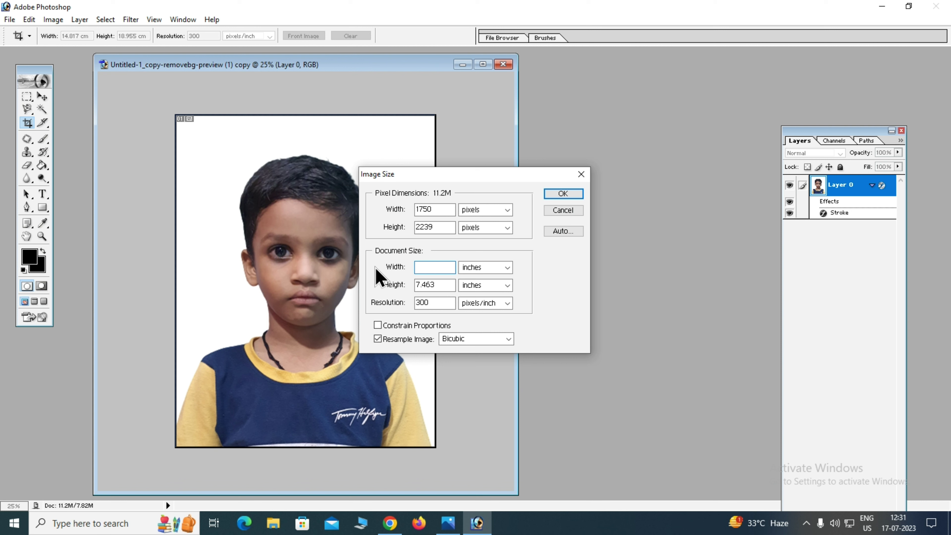
{"action": "type", "text": "1."}
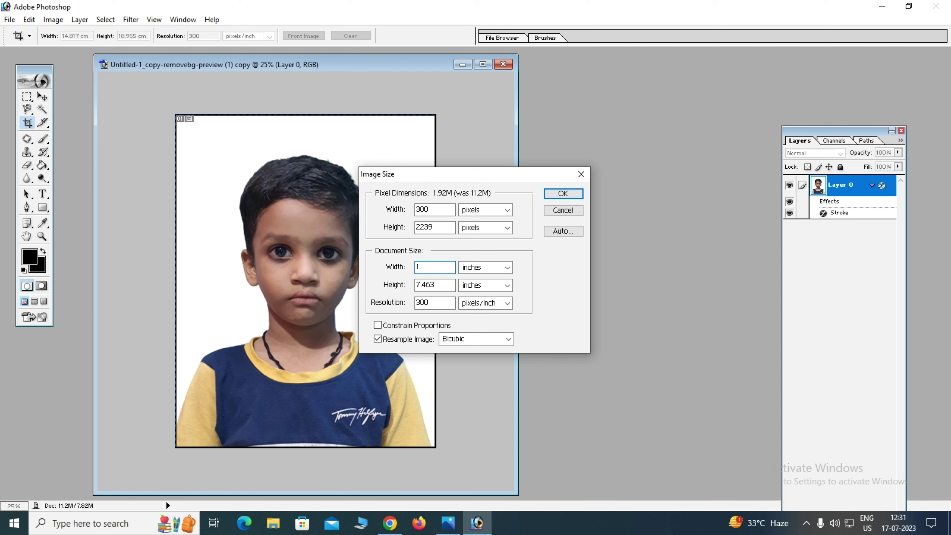
{"action": "type", "text": "35"}
{"action": "double_click", "coordinate": [431, 286]}
{"action": "key", "text": "BackSpace"}
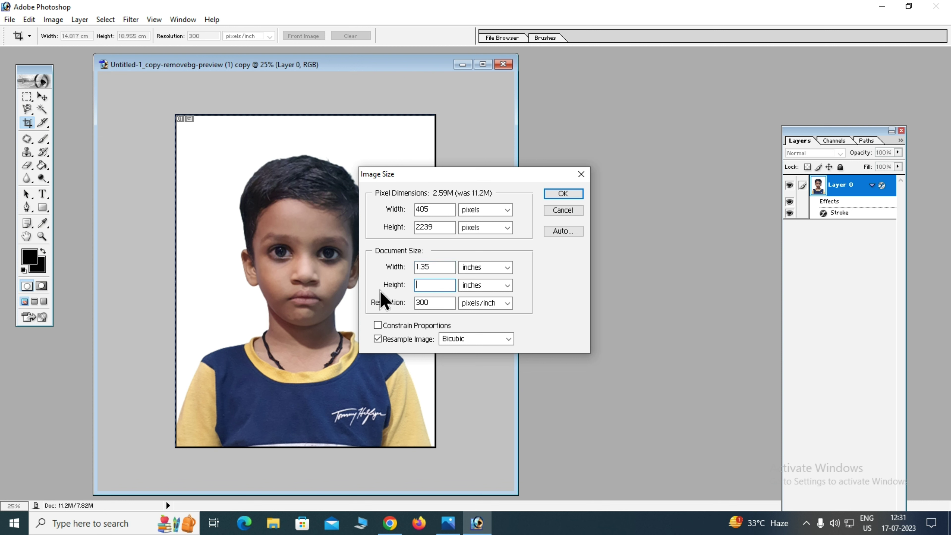
{"action": "type", "text": "1.75"}
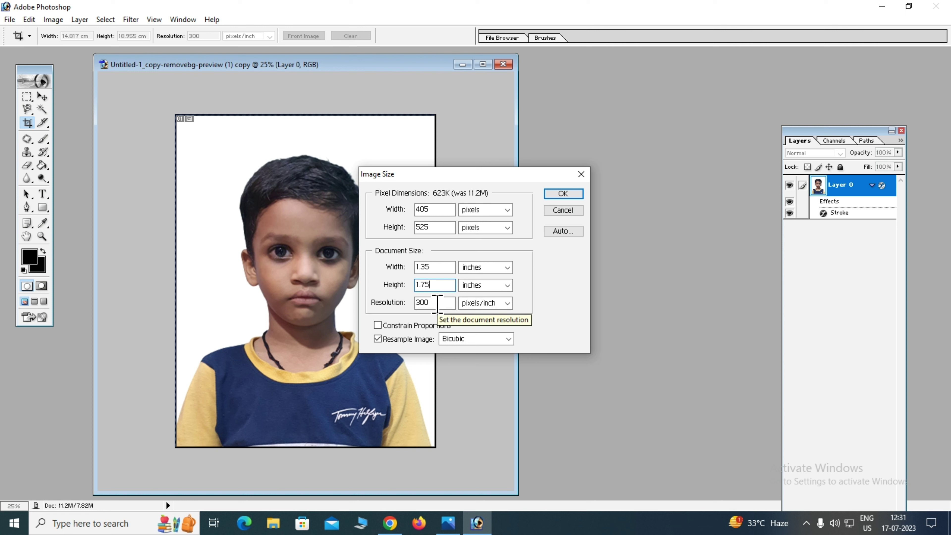
{"action": "mouse_move", "coordinate": [435, 303]}
{"action": "left_click", "coordinate": [495, 303]}
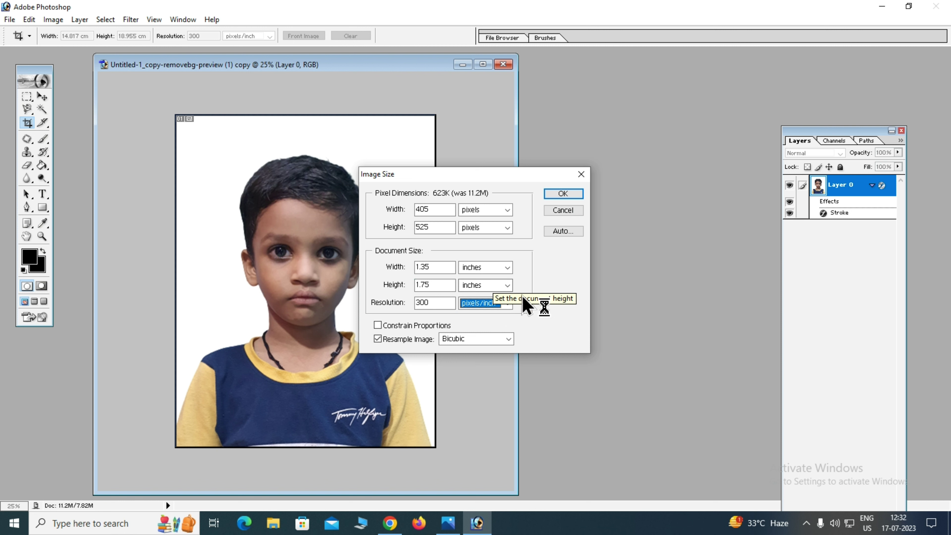
{"action": "left_click", "coordinate": [566, 196]}
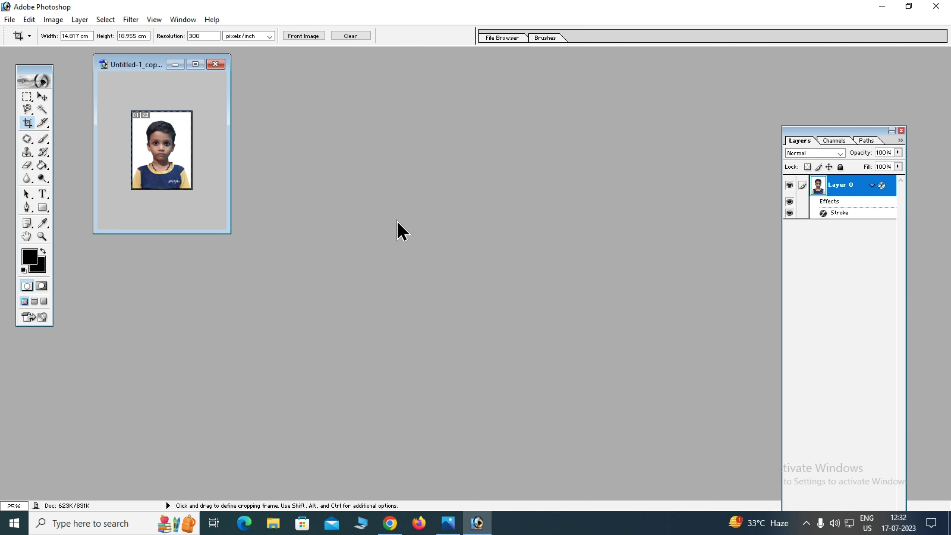
- Create a blank white A4 document (210 × 297 mm, 300 pixels/inch) and enlarge its window
{"action": "left_click", "coordinate": [6, 21]}
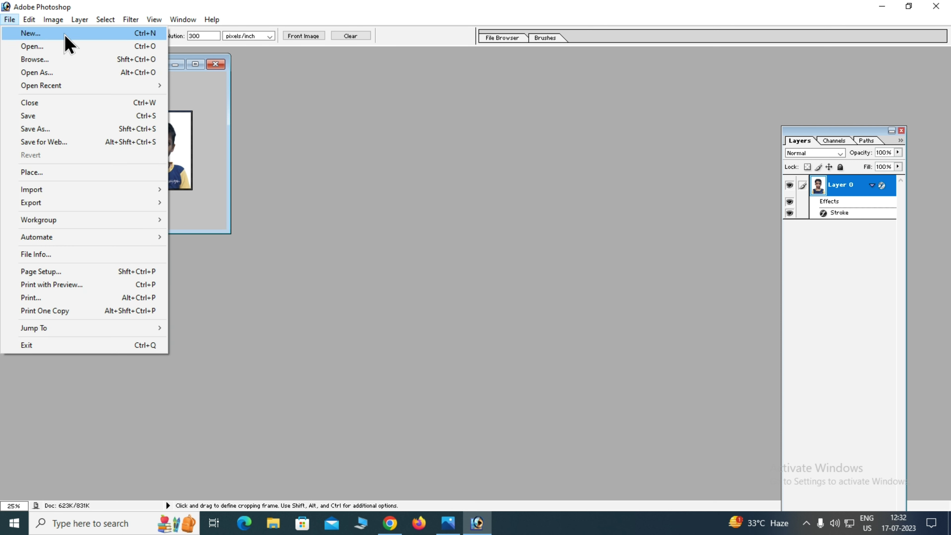
{"action": "left_click", "coordinate": [56, 34]}
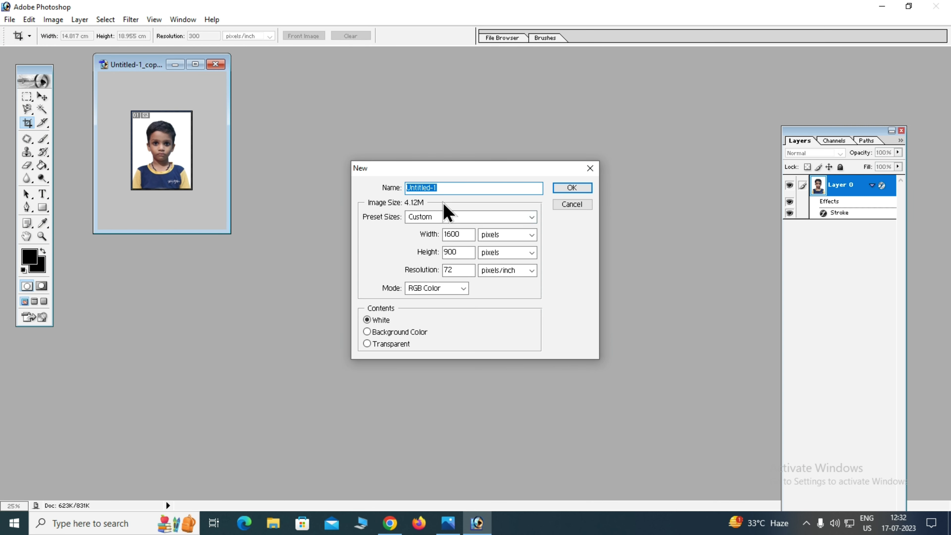
{"action": "left_click", "coordinate": [443, 217]}
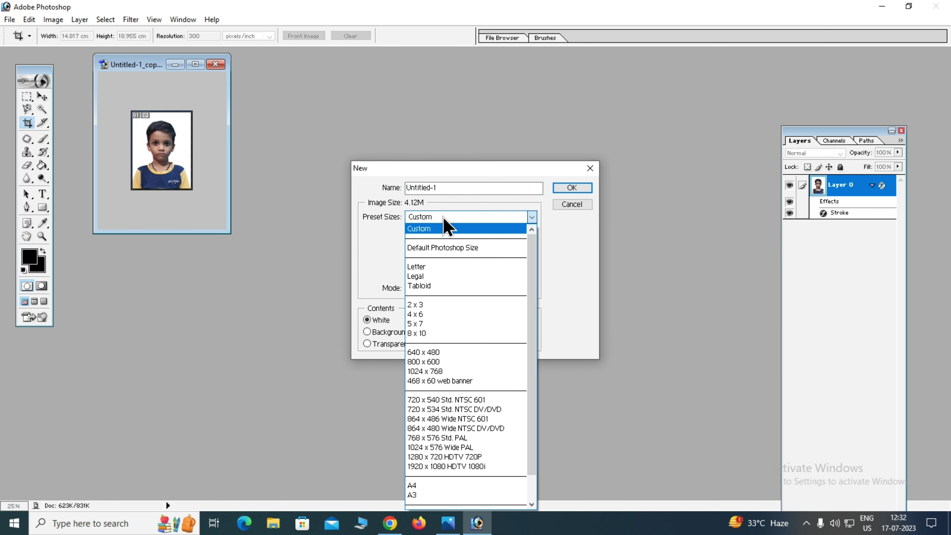
{"action": "left_click", "coordinate": [443, 228]}
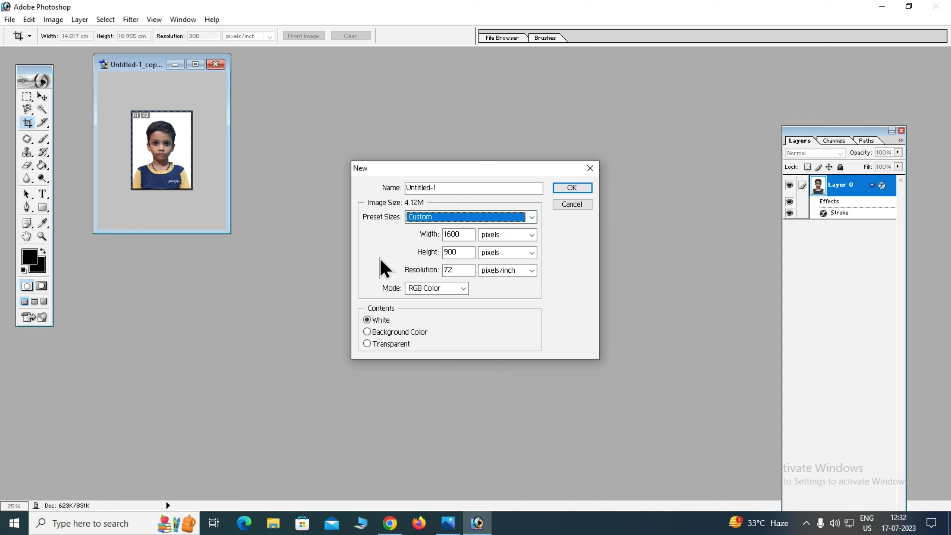
{"action": "left_click", "coordinate": [429, 220]}
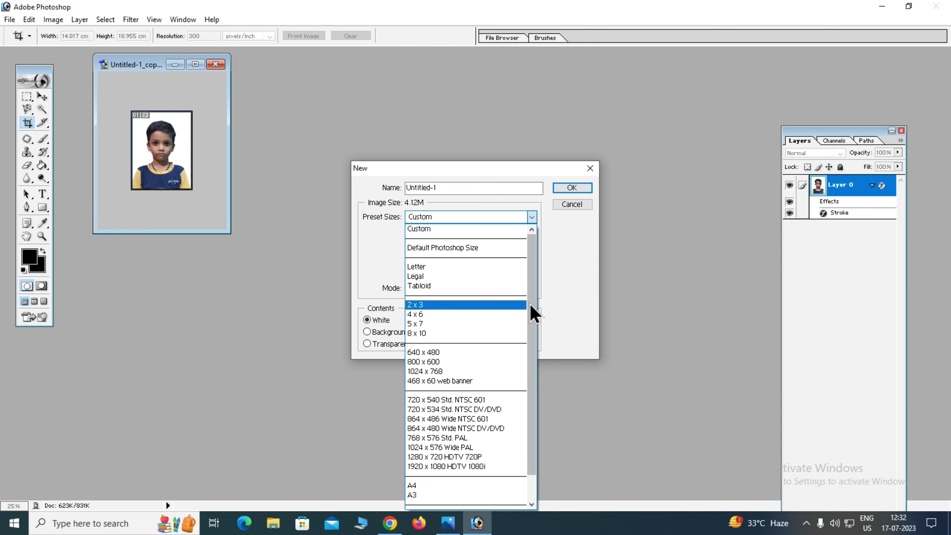
{"action": "left_click_drag", "start_coordinate": [531, 312], "coordinate": [538, 360]}
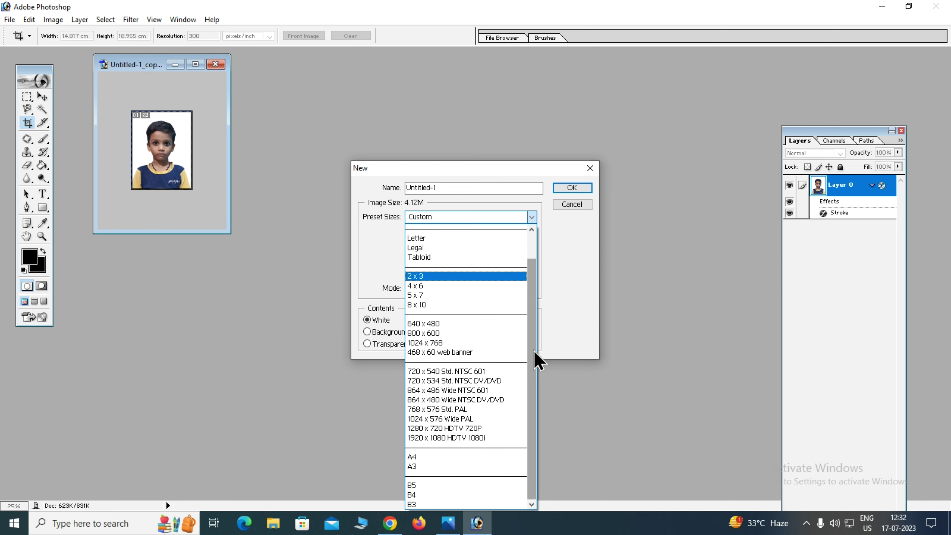
{"action": "left_click", "coordinate": [434, 458]}
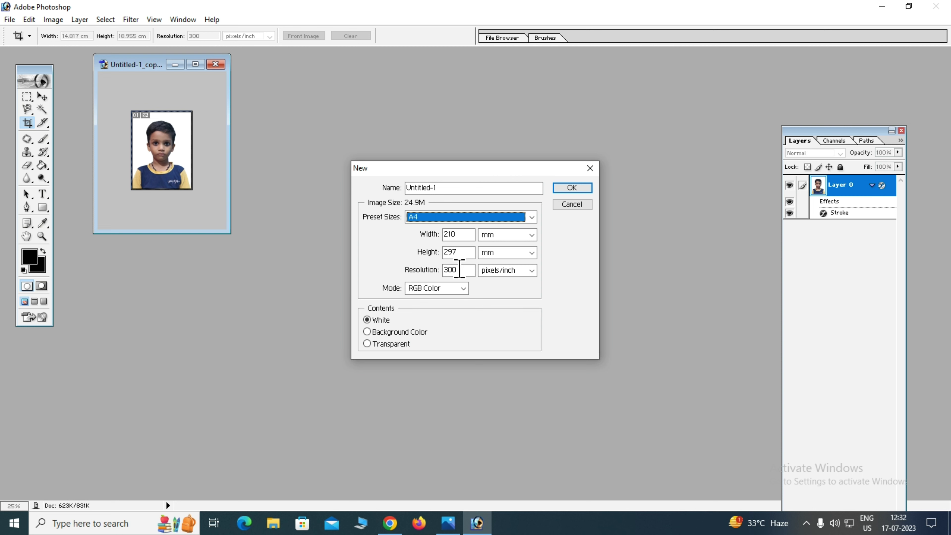
{"action": "left_click", "coordinate": [572, 187]}
{"action": "mouse_move", "coordinate": [191, 64]}
{"action": "left_mouse_down"}
{"action": "mouse_move", "coordinate": [438, 112]}
{"action": "mouse_move", "coordinate": [454, 98]}
{"action": "left_mouse_up"}
{"action": "left_click_drag", "start_coordinate": [584, 441], "coordinate": [637, 500]}
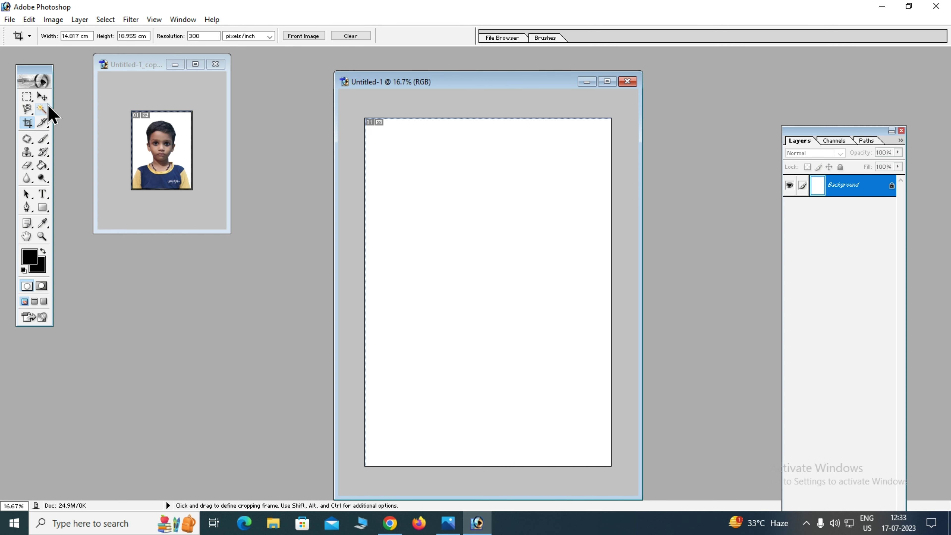
- Drag the bordered photo onto the A4 page with the Move tool, then maximize and zoom to 50%
{"action": "left_click", "coordinate": [41, 98]}
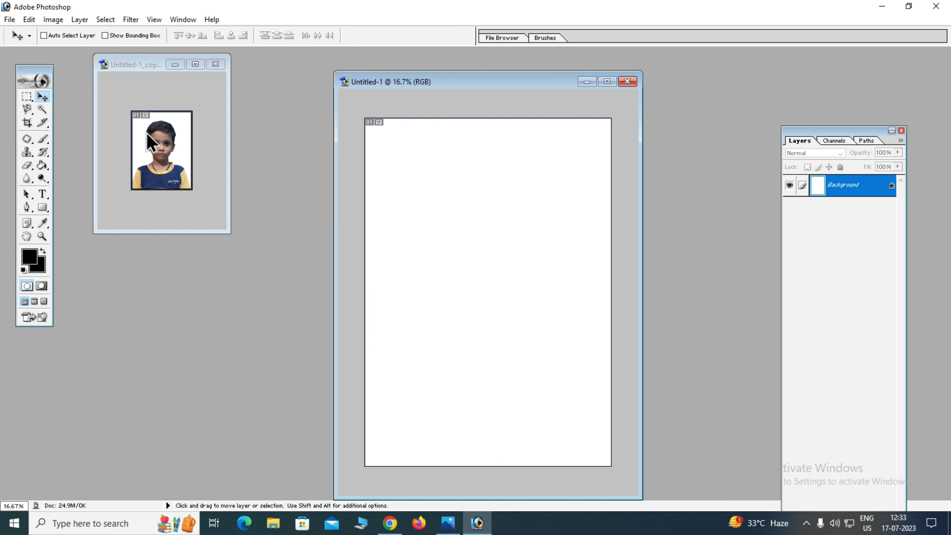
{"action": "mouse_move", "coordinate": [143, 137]}
{"action": "left_mouse_down"}
{"action": "mouse_move", "coordinate": [374, 120]}
{"action": "mouse_move", "coordinate": [421, 178]}
{"action": "left_mouse_up"}
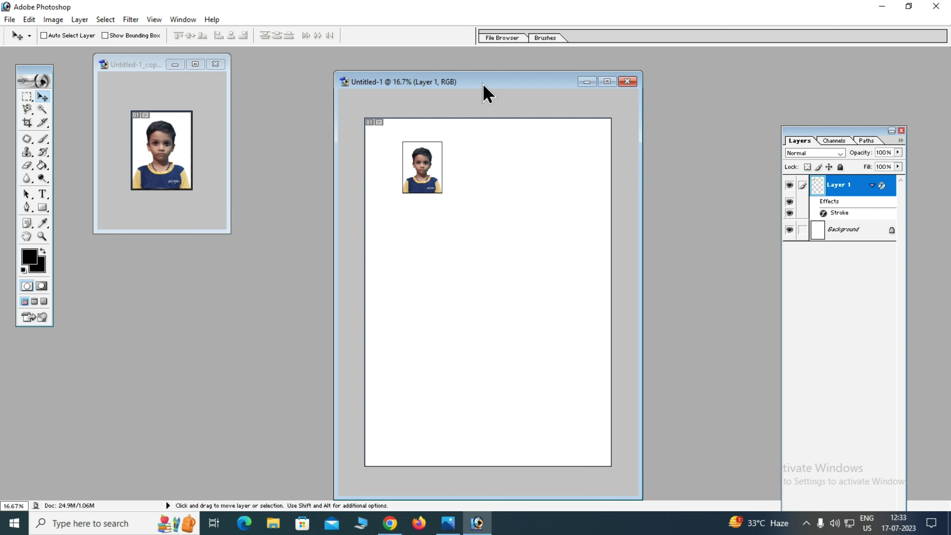
{"action": "left_click_drag", "start_coordinate": [483, 89], "coordinate": [144, 47]}
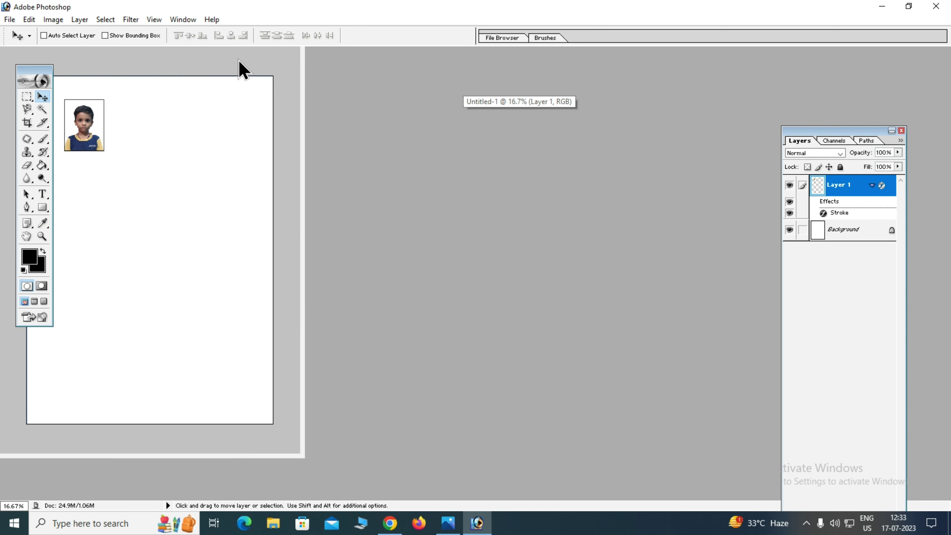
{"action": "double_click", "coordinate": [265, 68]}
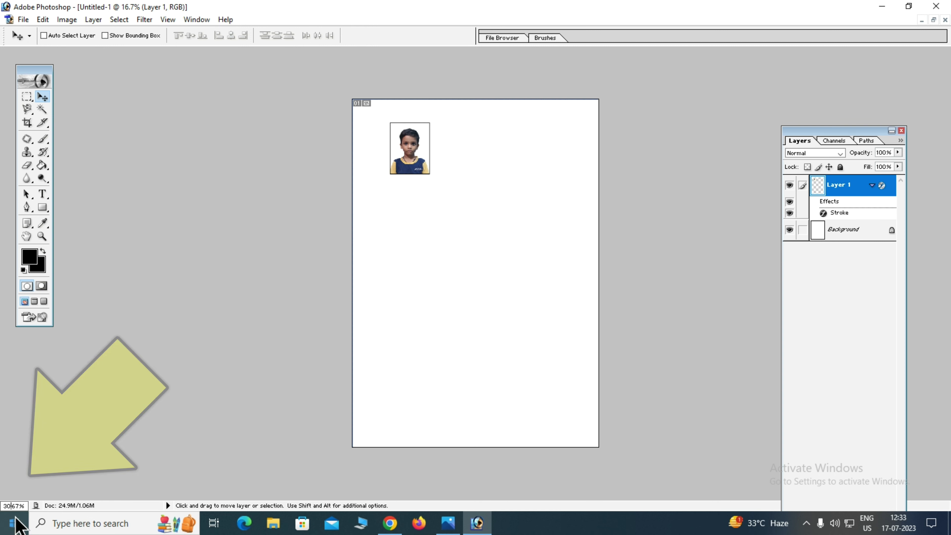
{"action": "key", "text": "Return"}
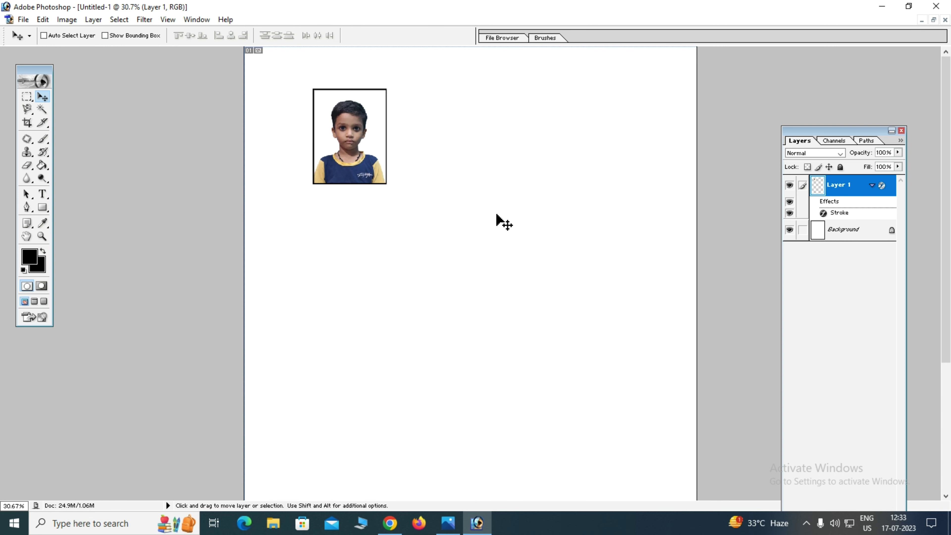
{"action": "key", "text": "ctrl+plus"}
{"action": "key", "text": "ctrl+plus"}
{"action": "key", "text": "ctrl+plus"}
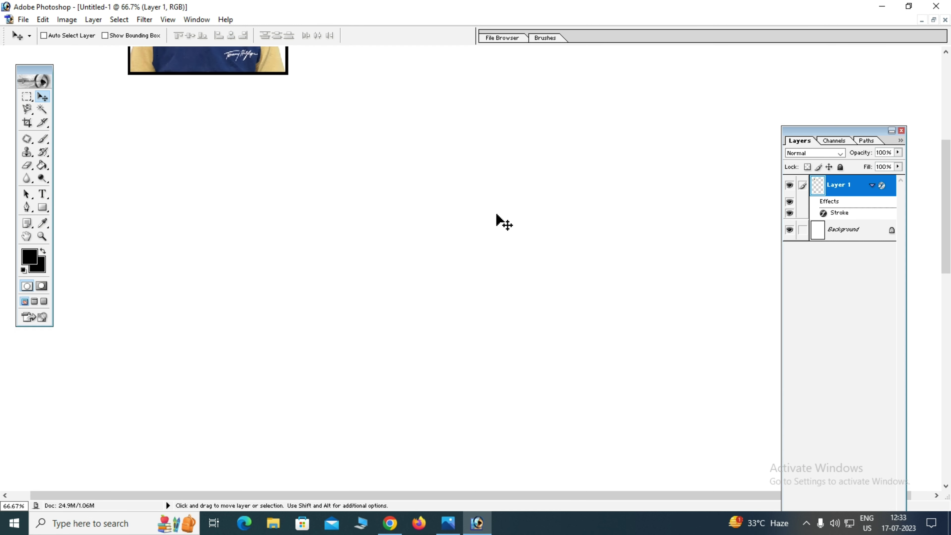
{"action": "key", "text": "ctrl+minus"}
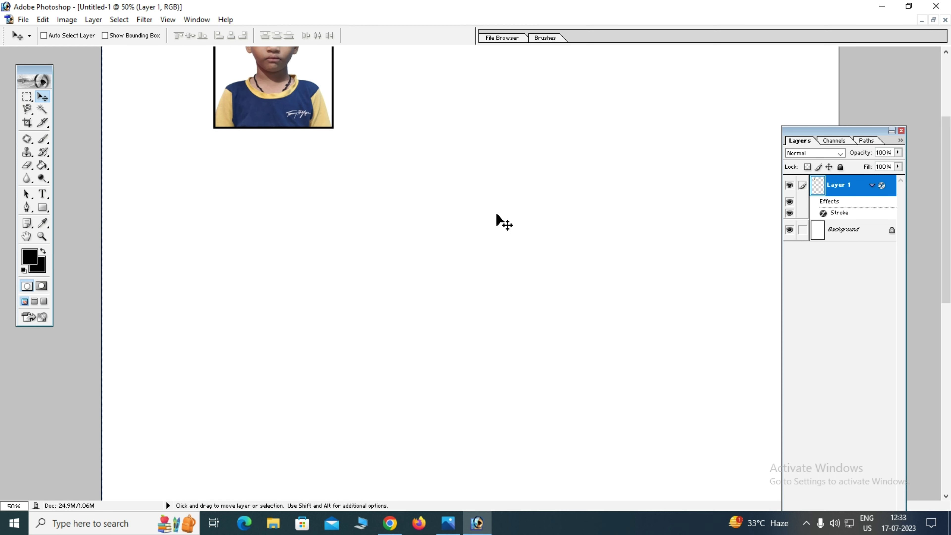
- Position the photo neatly near the page's top-left corner
{"action": "left_click_drag", "start_coordinate": [463, 132], "coordinate": [480, 212]}
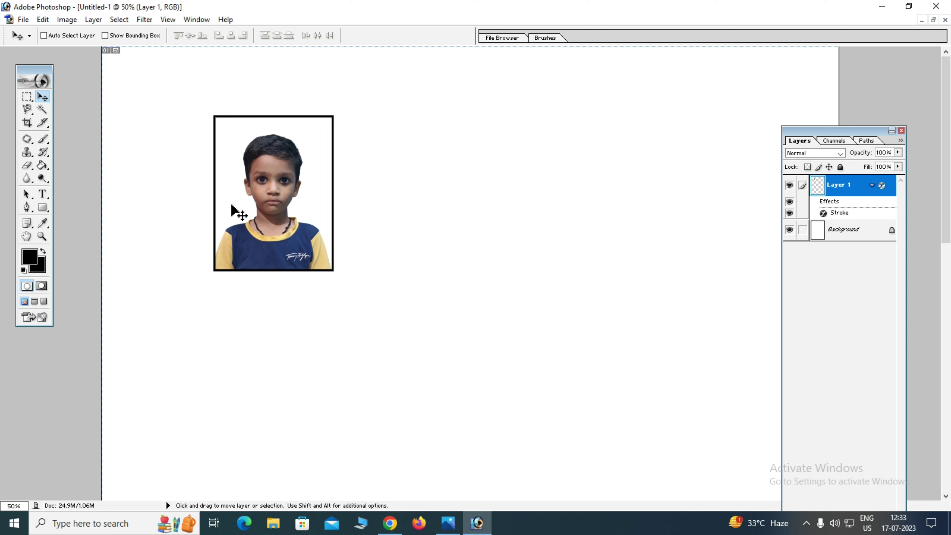
{"action": "left_click_drag", "start_coordinate": [285, 212], "coordinate": [214, 178]}
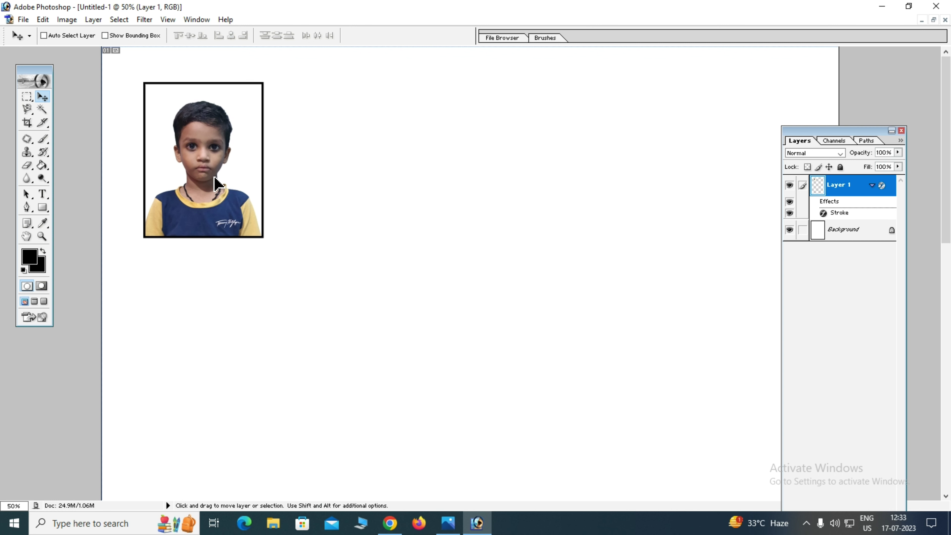
{"action": "left_click_drag", "start_coordinate": [191, 126], "coordinate": [191, 134]}
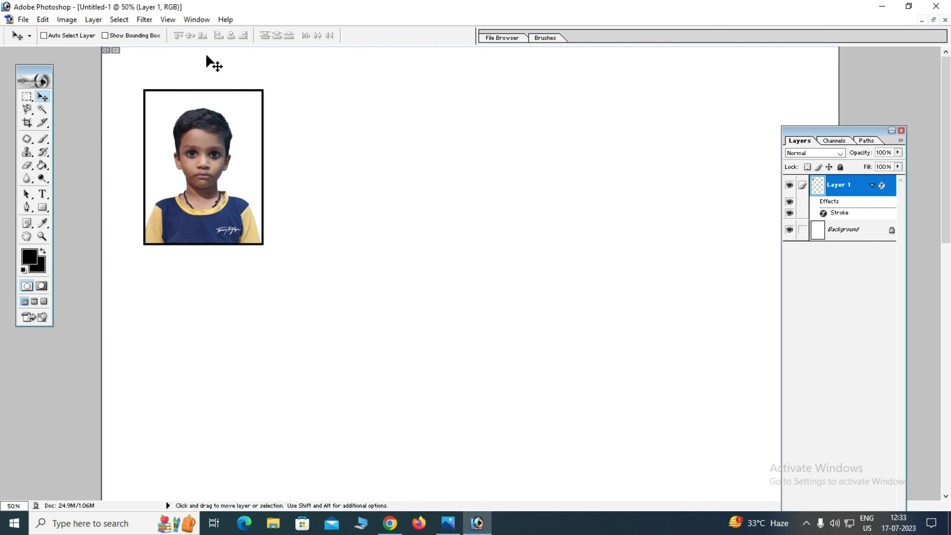
{"action": "mouse_move", "coordinate": [213, 152]}
{"action": "left_mouse_down"}
{"action": "mouse_move", "coordinate": [213, 160]}
{"action": "mouse_move", "coordinate": [186, 151]}
{"action": "left_mouse_up"}
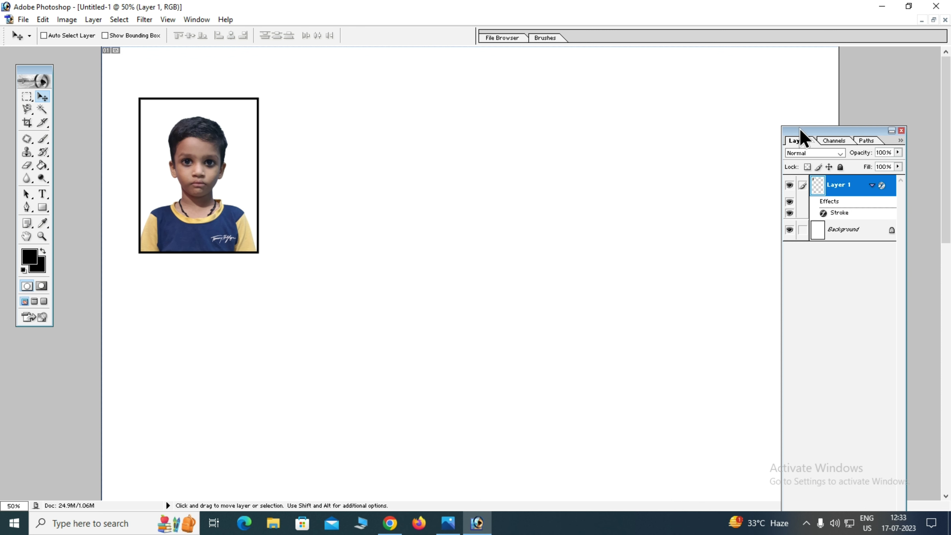
{"action": "left_click_drag", "start_coordinate": [799, 130], "coordinate": [870, 128]}
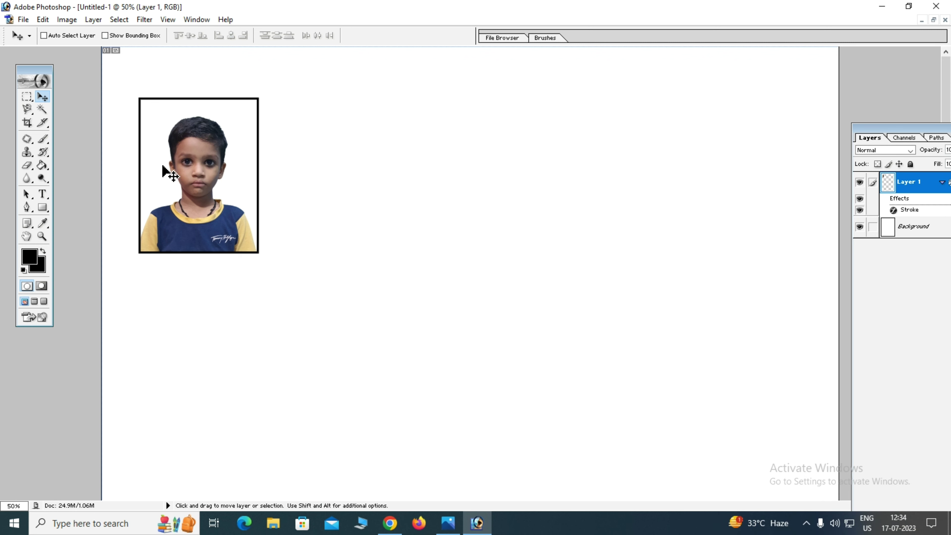
{"action": "mouse_move", "coordinate": [186, 168]}
{"action": "left_mouse_down"}
{"action": "mouse_move", "coordinate": [271, 168]}
{"action": "mouse_move", "coordinate": [169, 165]}
{"action": "mouse_move", "coordinate": [188, 163]}
{"action": "left_mouse_up"}
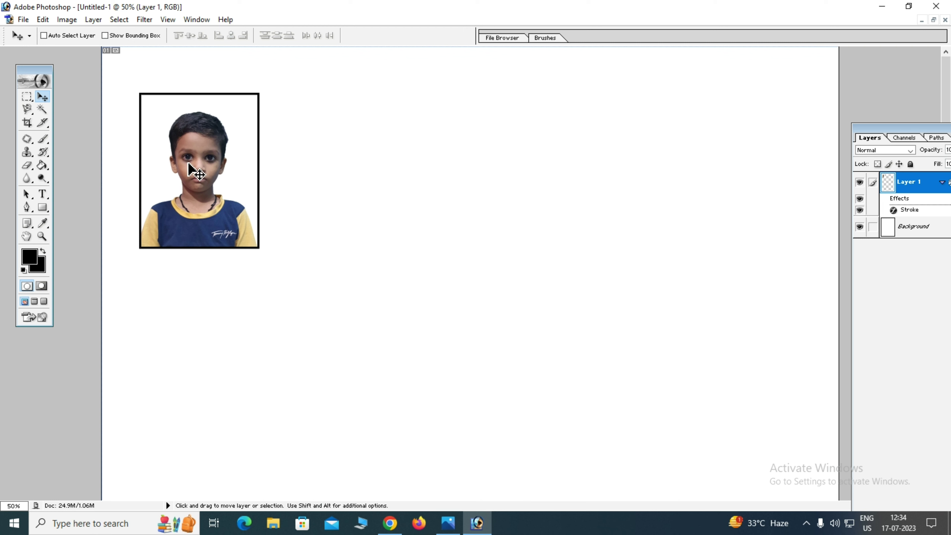
- Alt-drag aligned copies of the bordered photo across the page to form rows of four
{"action": "key", "text": "alt"}
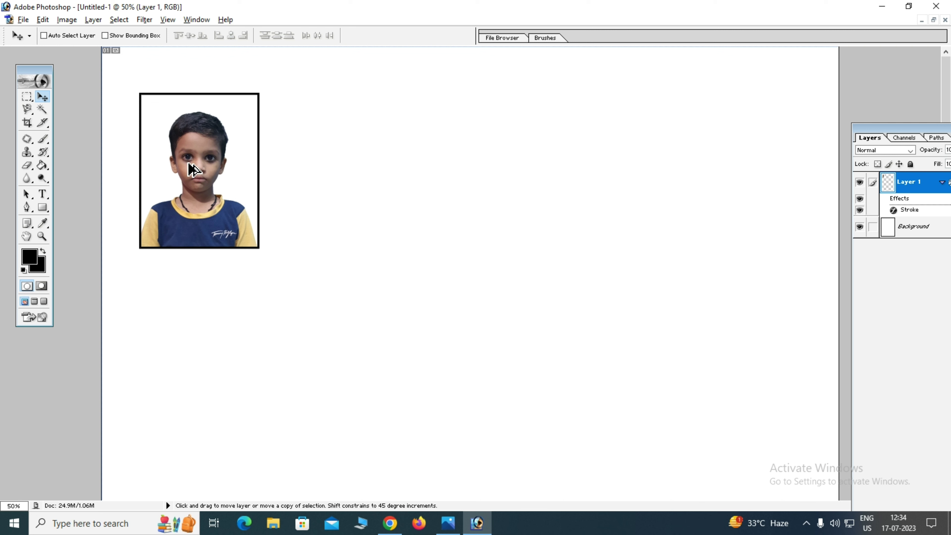
{"action": "left_click_drag", "start_coordinate": [189, 164], "coordinate": [338, 163]}
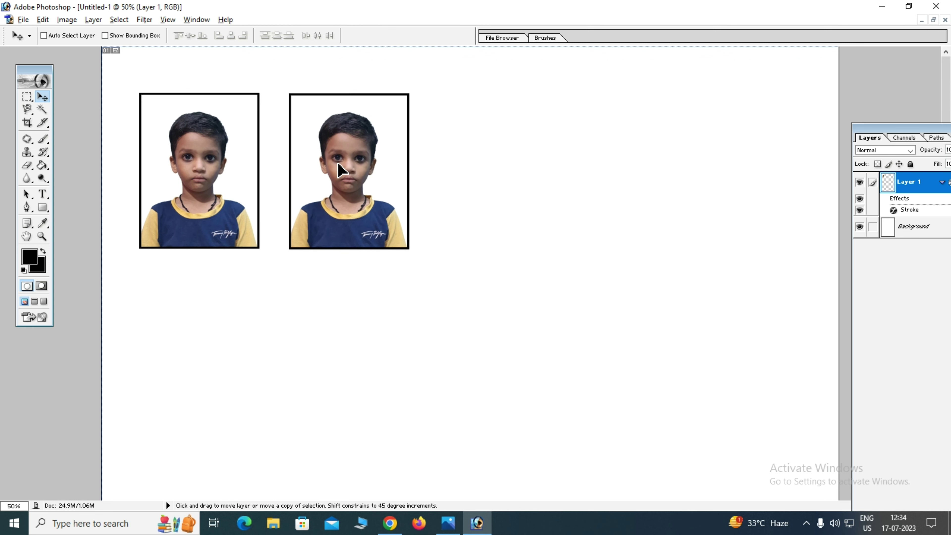
{"action": "mouse_move", "coordinate": [338, 164]}
{"action": "left_mouse_down"}
{"action": "mouse_move", "coordinate": [340, 176]}
{"action": "mouse_move", "coordinate": [311, 159]}
{"action": "mouse_move", "coordinate": [352, 165]}
{"action": "mouse_move", "coordinate": [336, 170]}
{"action": "left_mouse_up"}
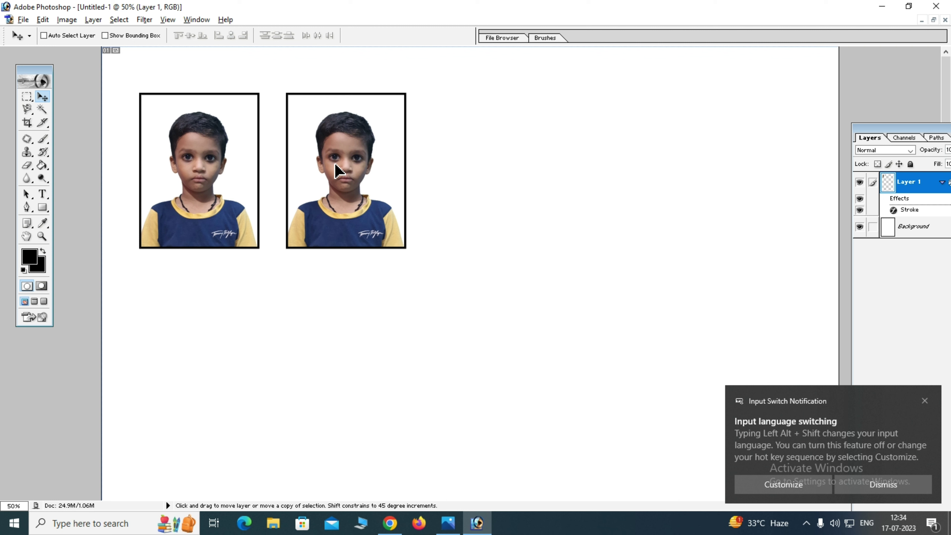
{"action": "mouse_move", "coordinate": [336, 165]}
{"action": "left_mouse_down", "text": "alt"}
{"action": "mouse_move", "coordinate": [494, 163]}
{"action": "mouse_move", "coordinate": [486, 165]}
{"action": "mouse_move", "coordinate": [650, 178]}
{"action": "mouse_move", "coordinate": [221, 410]}
{"action": "mouse_move", "coordinate": [182, 397]}
{"action": "mouse_move", "coordinate": [202, 365]}
{"action": "mouse_move", "coordinate": [334, 376]}
{"action": "mouse_move", "coordinate": [651, 366]}
{"action": "left_mouse_up", "text": "alt"}
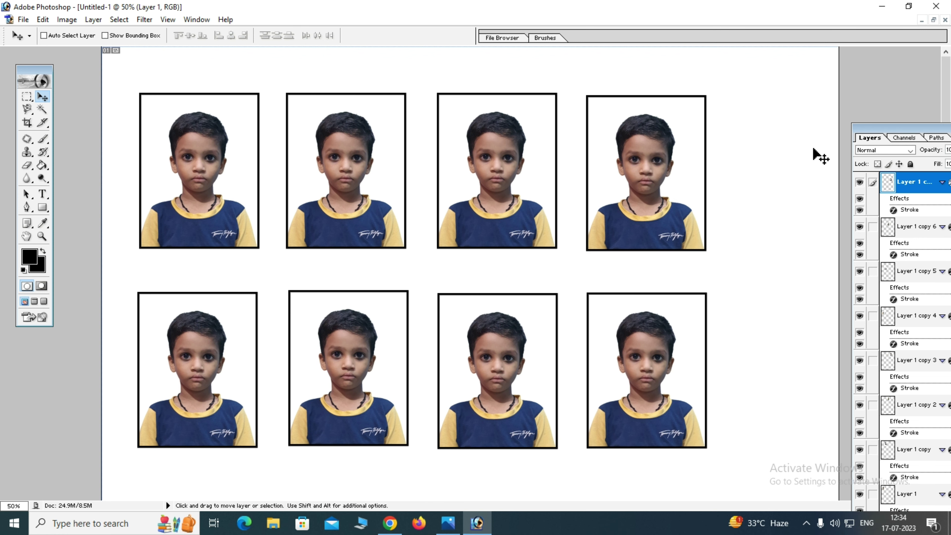
- Alt-drag photo copies into a third row of four below the others, dismissing an invalid-zoom error
{"action": "scroll", "coordinate": [918, 154], "scroll_direction": "down", "scroll_amount": 3}
{"action": "scroll", "coordinate": [455, 113], "scroll_direction": "down", "scroll_amount": 5}
{"action": "scroll", "coordinate": [455, 112], "scroll_direction": "up", "scroll_amount": 2}
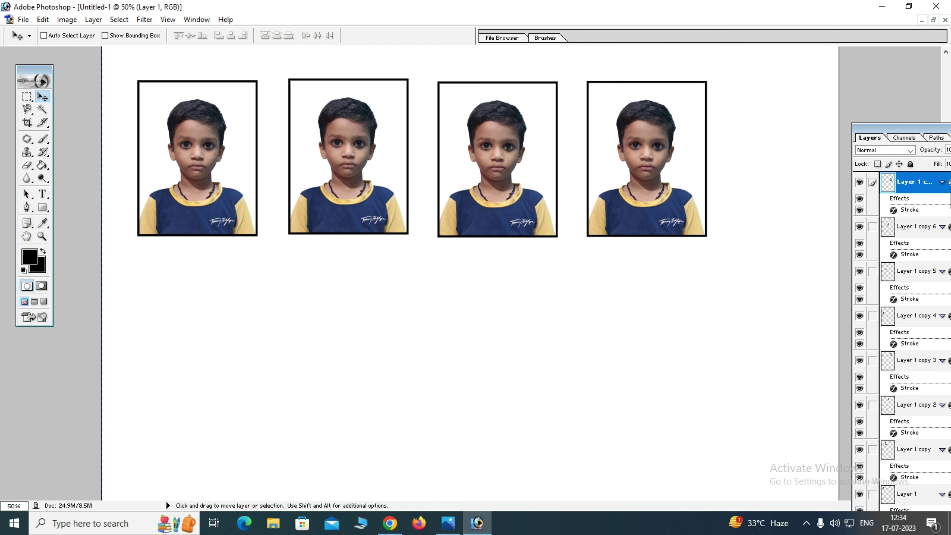
{"action": "scroll", "coordinate": [455, 112], "scroll_direction": "up", "scroll_amount": 3}
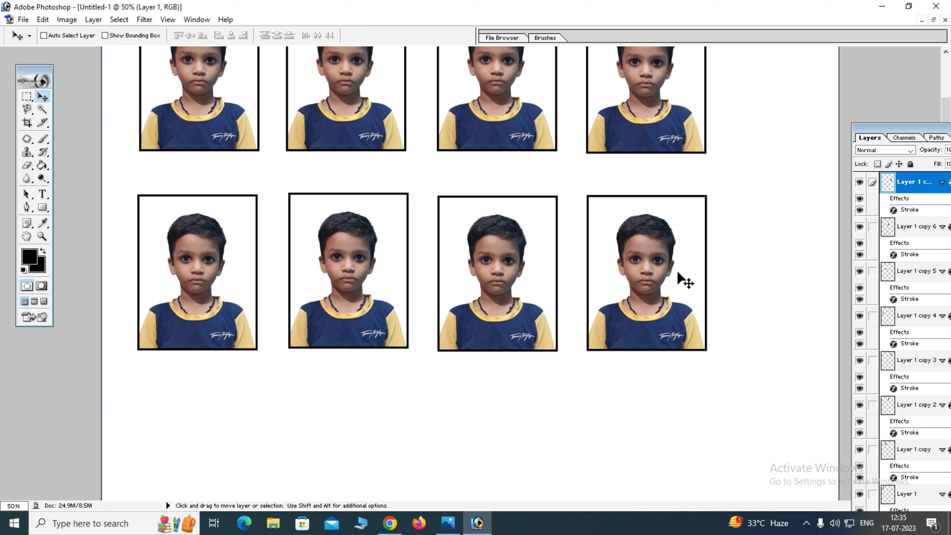
{"action": "key", "text": "alt"}
{"action": "left_click_drag", "start_coordinate": [681, 278], "coordinate": [227, 469]}
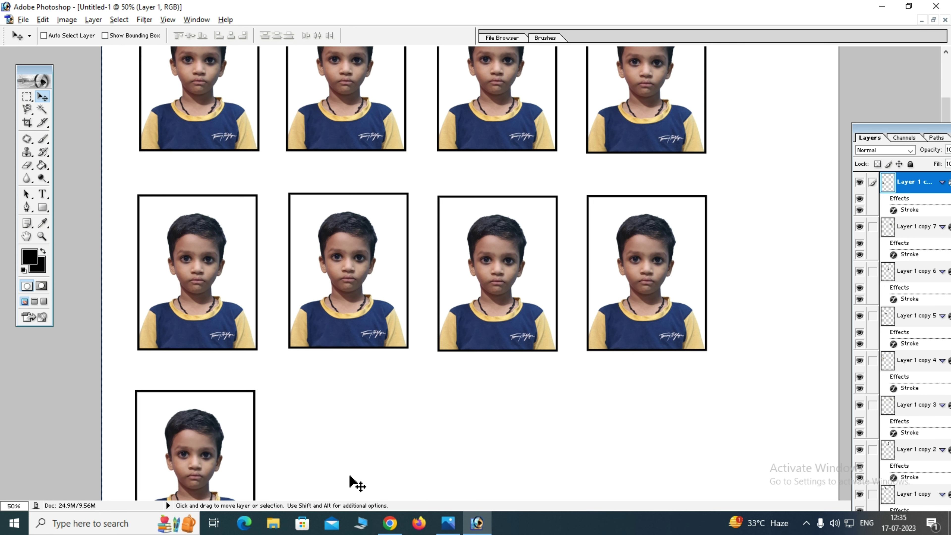
{"action": "left_click_drag", "start_coordinate": [198, 449], "coordinate": [633, 452]}
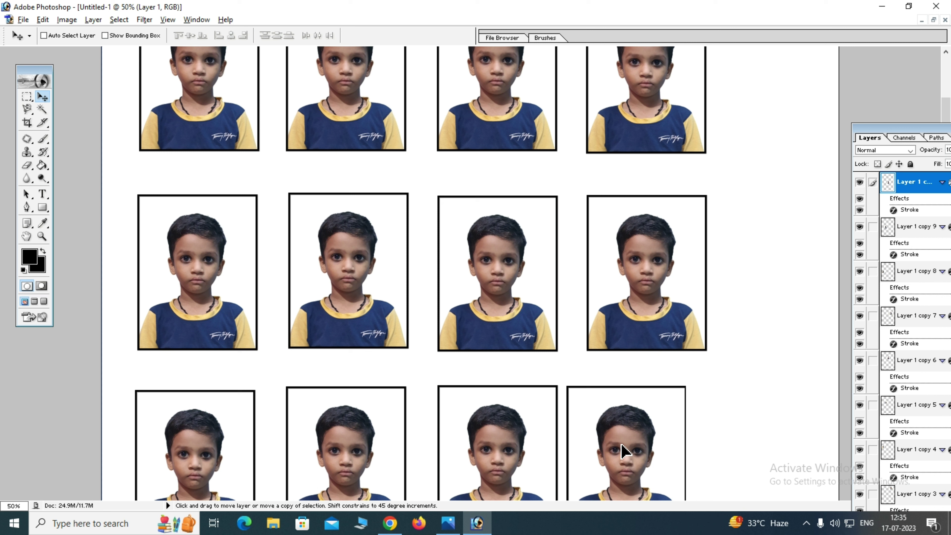
{"action": "left_click", "coordinate": [633, 452], "text": "alt"}
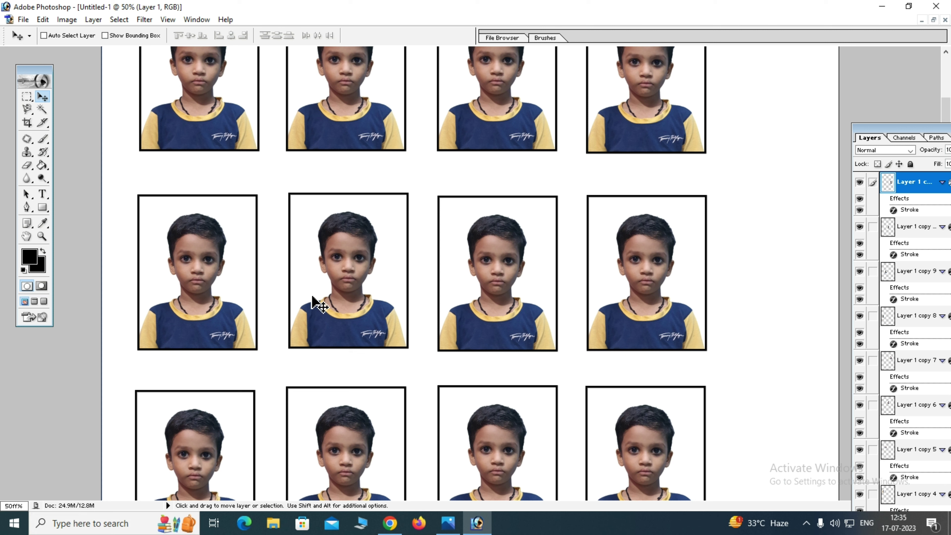
{"action": "key", "text": "Return"}
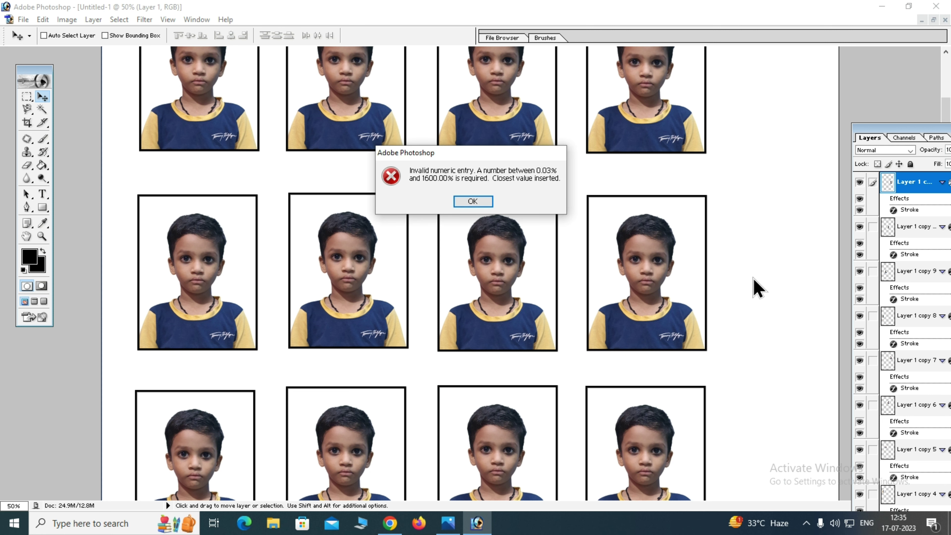
{"action": "left_click", "coordinate": [464, 204]}
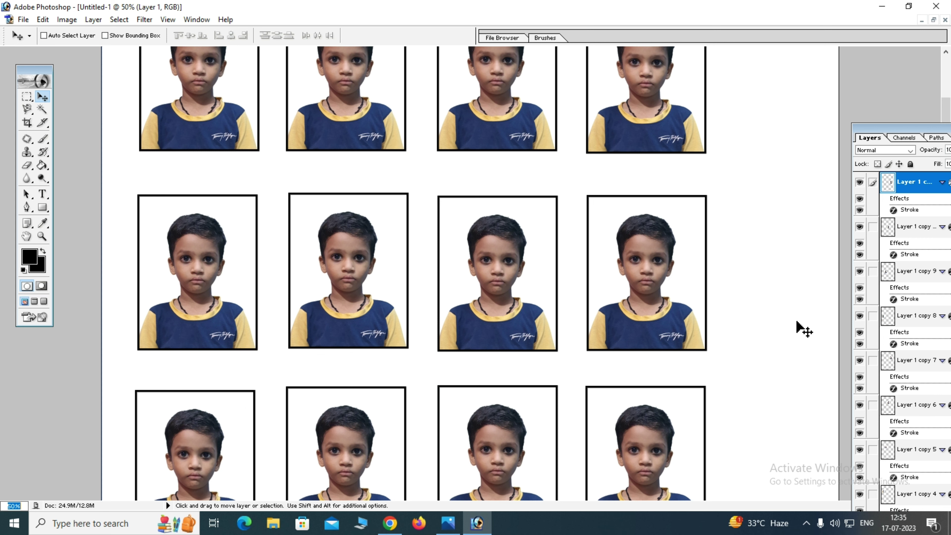
- Zoom to 25% and check the twelve-photo sheet in Print with Preview, then close it
{"action": "type", "text": "25"}
{"action": "key", "text": "Return"}
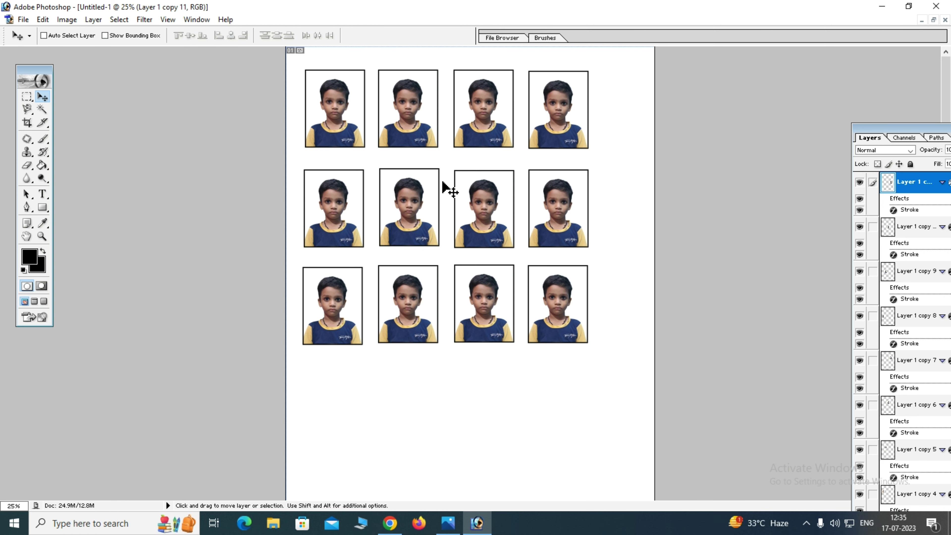
{"action": "key", "text": "ctrl+alt+p"}
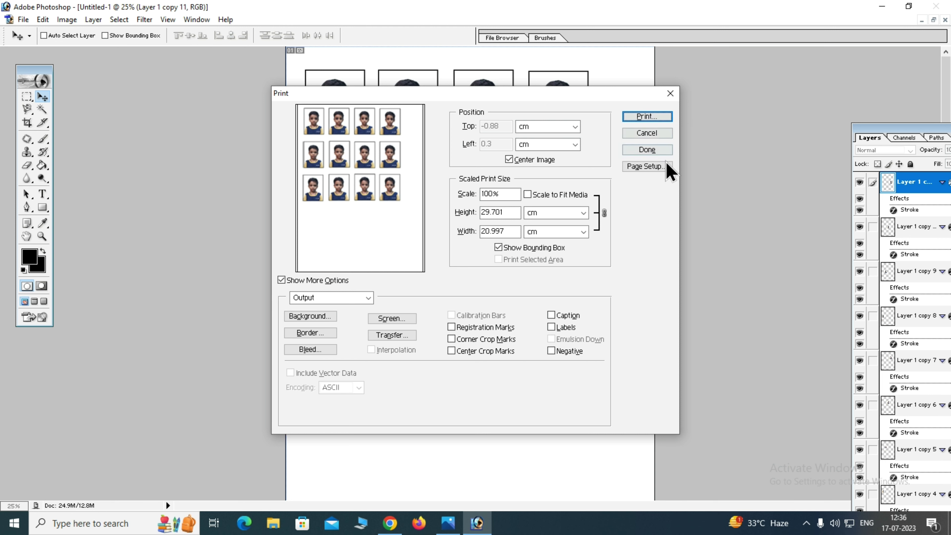
{"action": "left_click", "coordinate": [671, 93]}
{"action": "left_click", "coordinate": [24, 19]}
- Save the sheet to the Desktop as rahul in JPEG format
{"action": "left_click", "coordinate": [67, 118]}
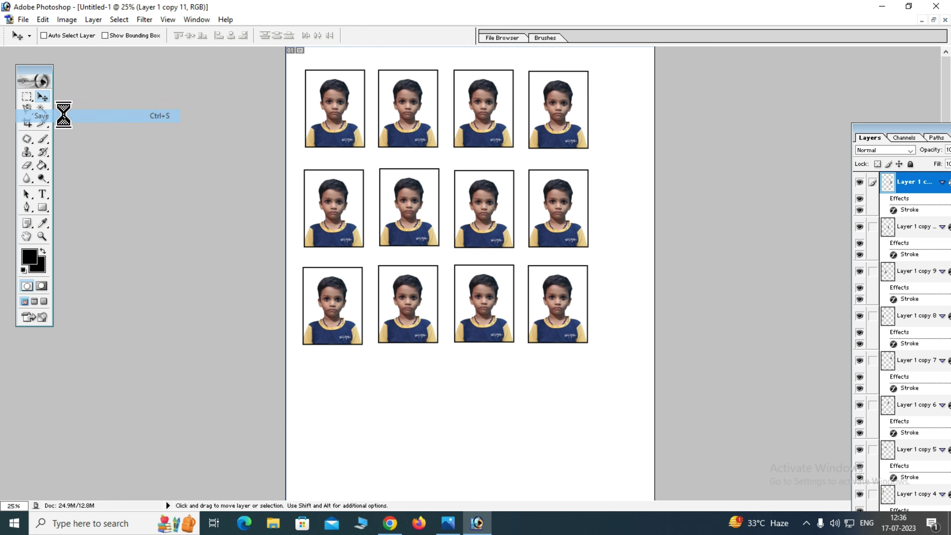
{"action": "left_click", "coordinate": [33, 106]}
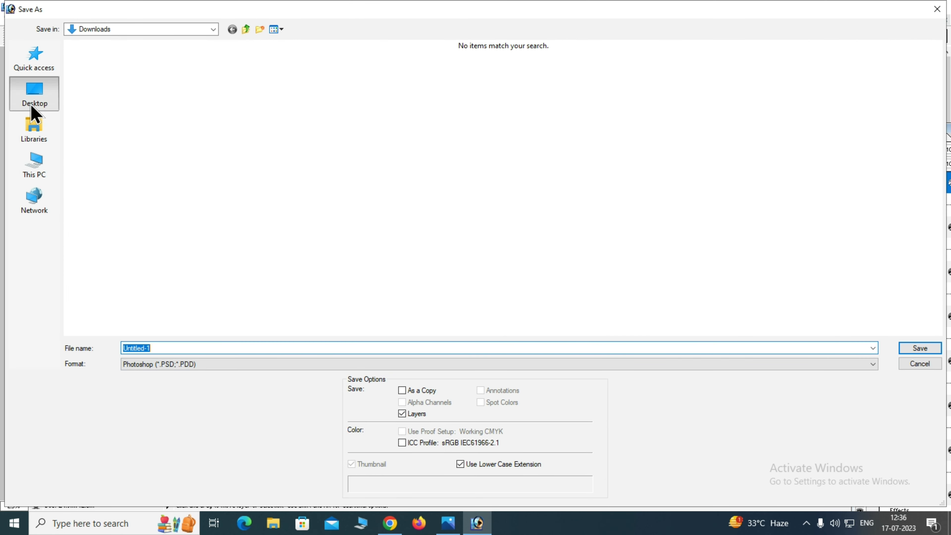
{"action": "double_click", "coordinate": [173, 347]}
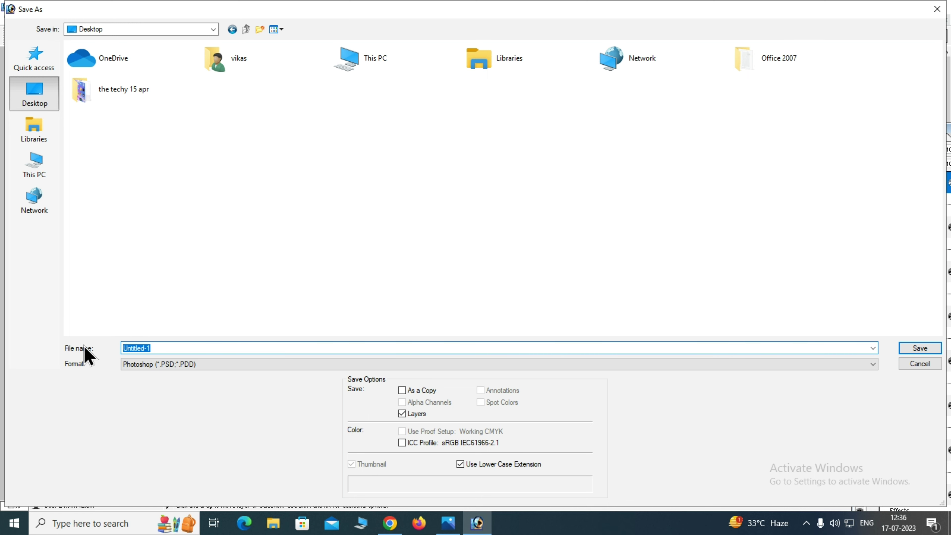
{"action": "type", "text": "rahul"}
{"action": "left_click", "coordinate": [162, 366]}
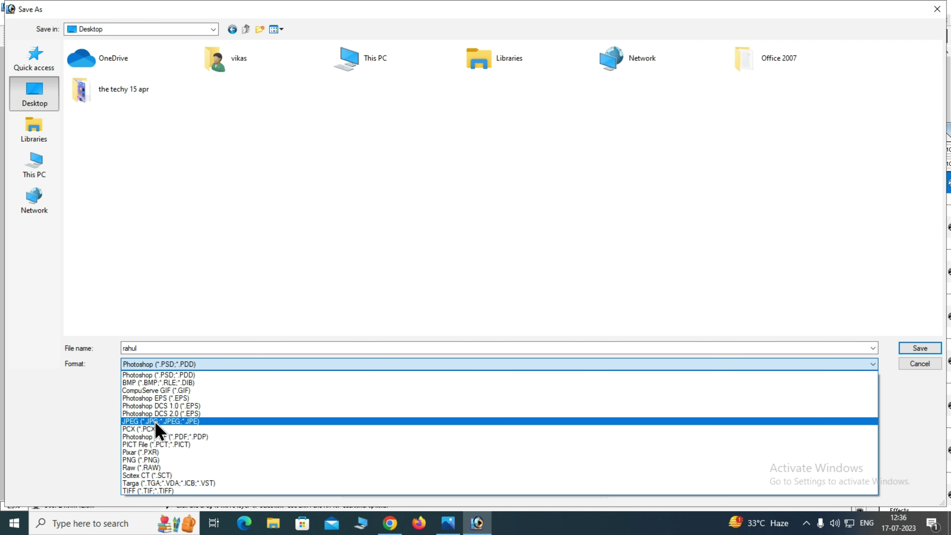
{"action": "left_click", "coordinate": [174, 421]}
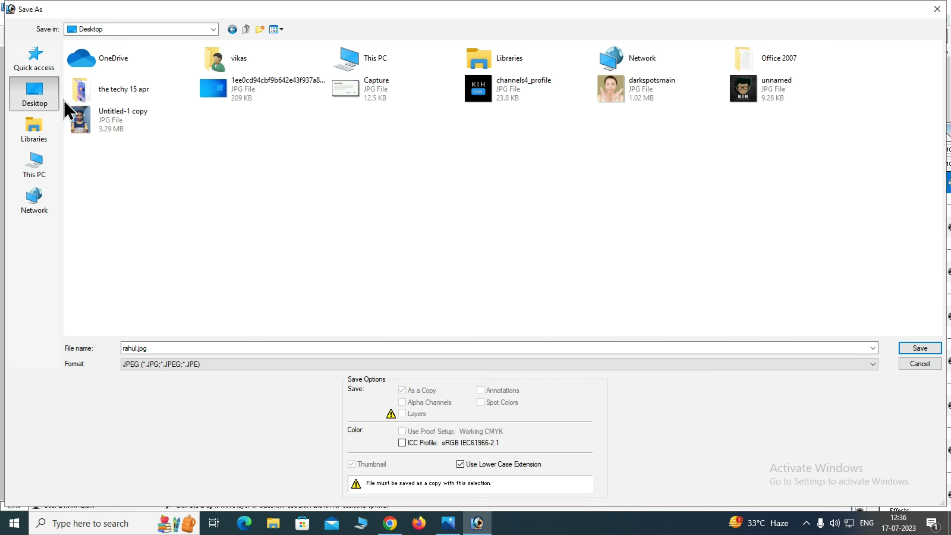
{"action": "left_click", "coordinate": [928, 352]}
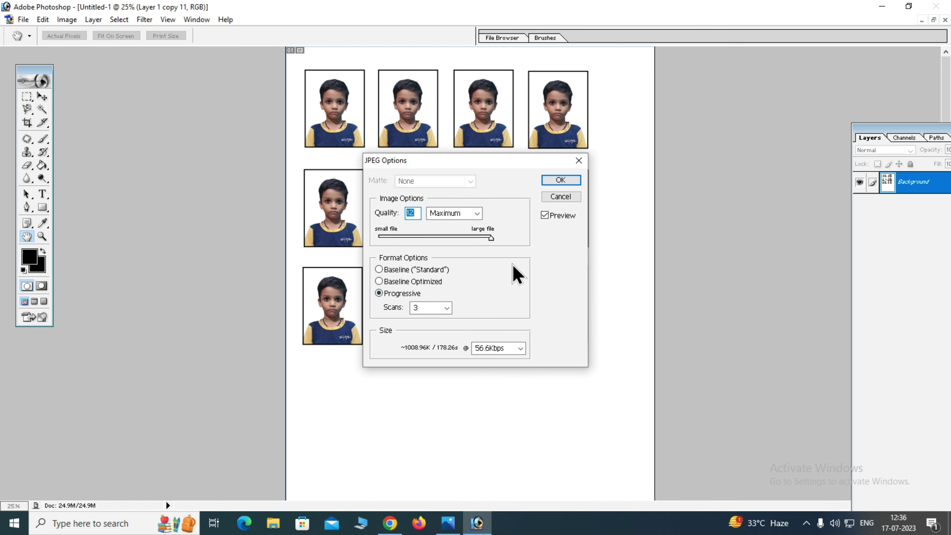
- Accept JPEG quality 12 (Maximum) with a 2MBps size estimate
{"action": "left_click", "coordinate": [519, 349]}
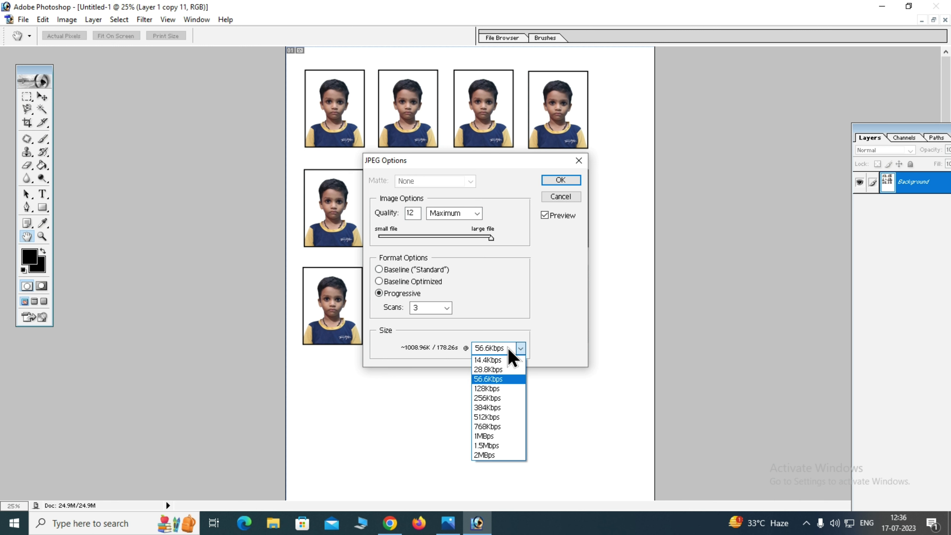
{"action": "left_click", "coordinate": [487, 455]}
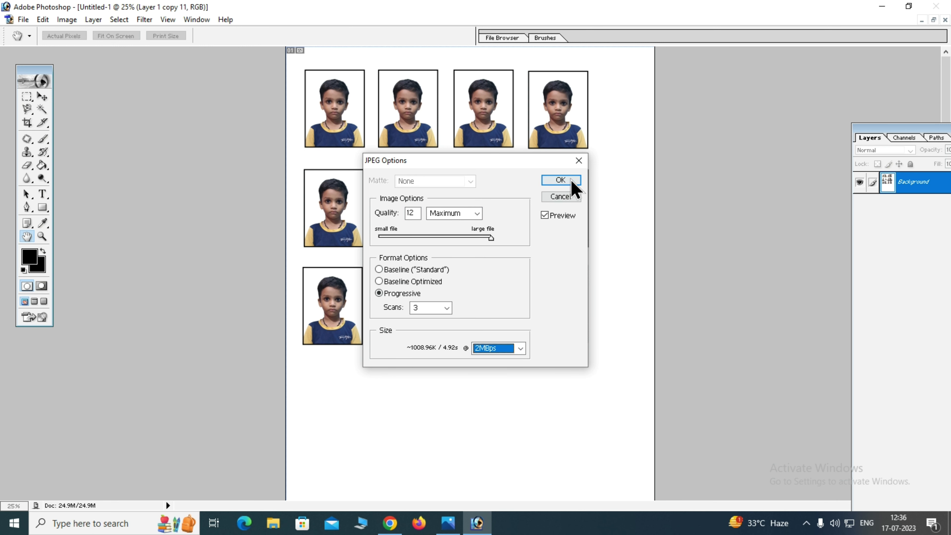
{"action": "left_click", "coordinate": [561, 180]}
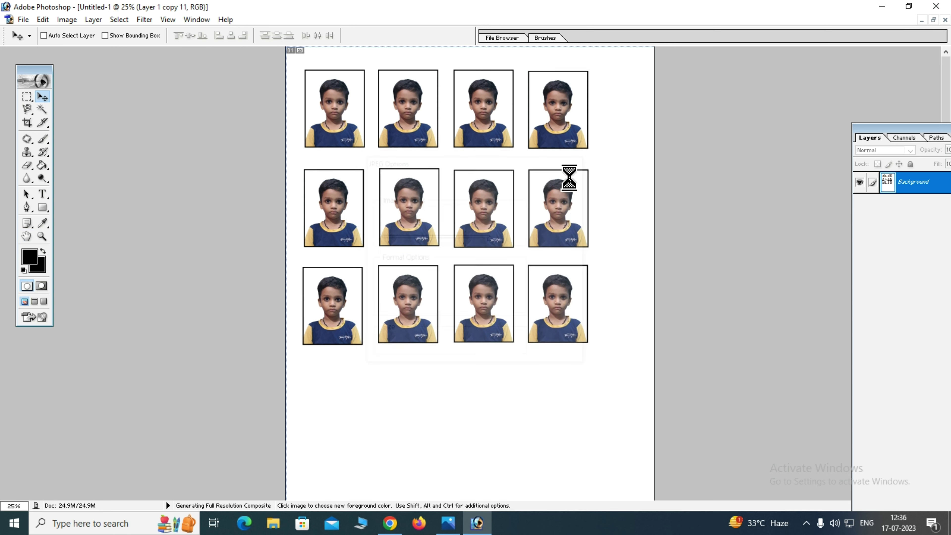
- Minimize Photoshop and open rahul.jpg from the desktop in Windows Photos
{"action": "left_click", "coordinate": [893, 6]}
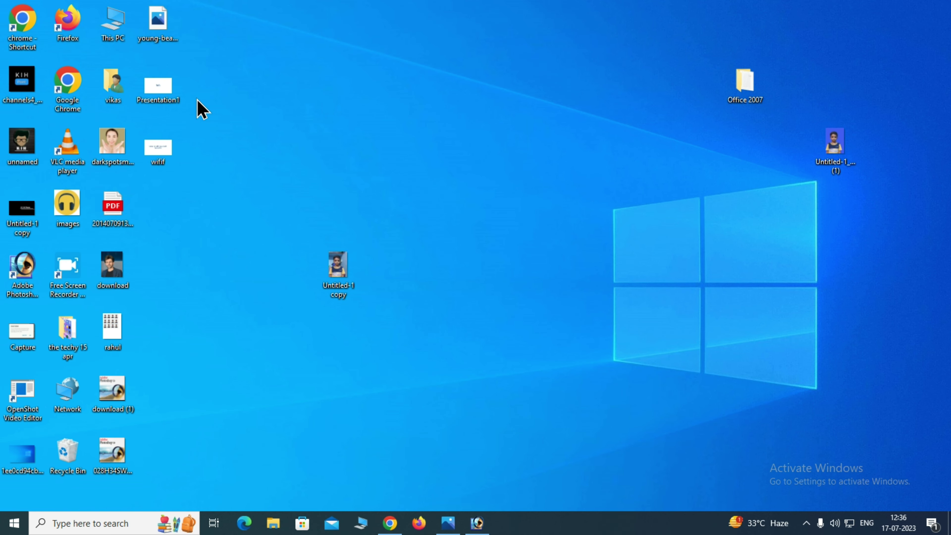
{"action": "left_click_drag", "start_coordinate": [108, 337], "coordinate": [262, 170]}
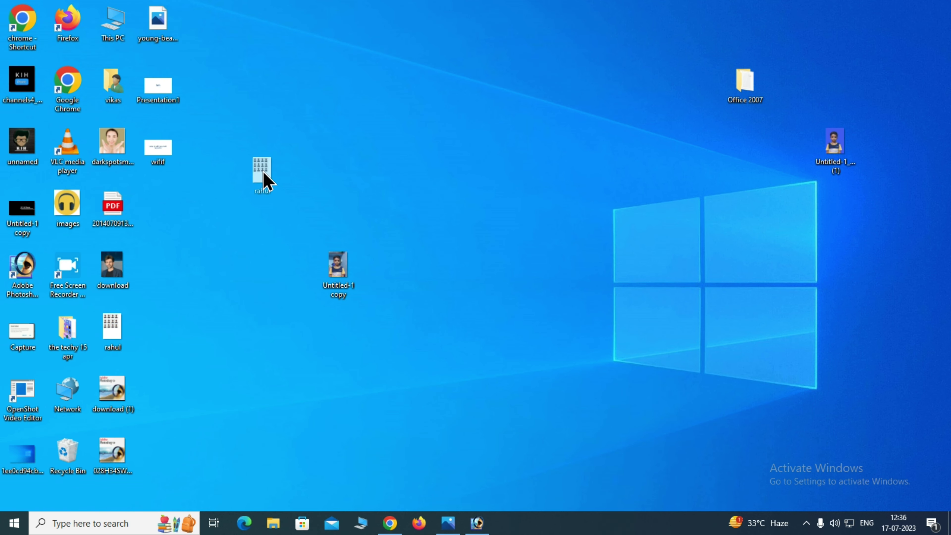
{"action": "double_click", "coordinate": [254, 149]}
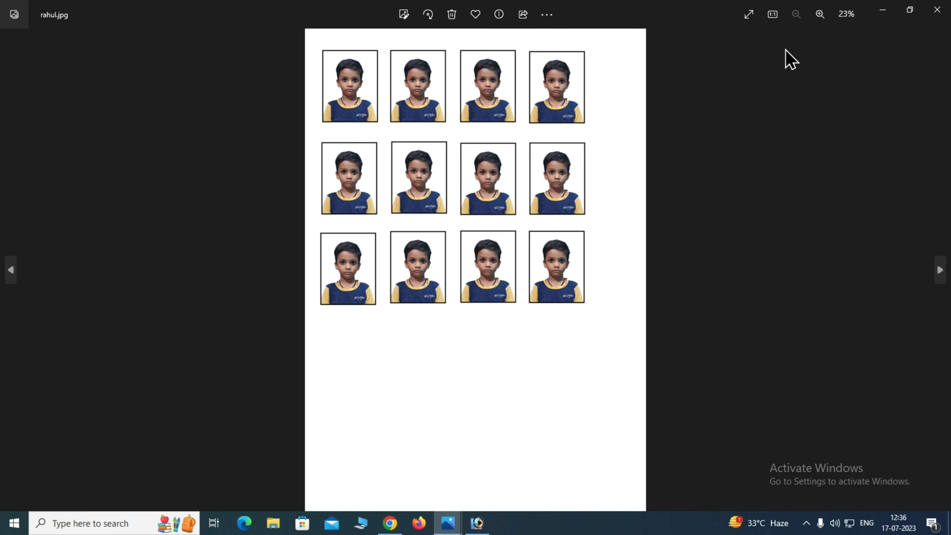
- Zoom in and out to inspect the twelve photos, then bring up the Print dialog
{"action": "left_click", "coordinate": [826, 16]}
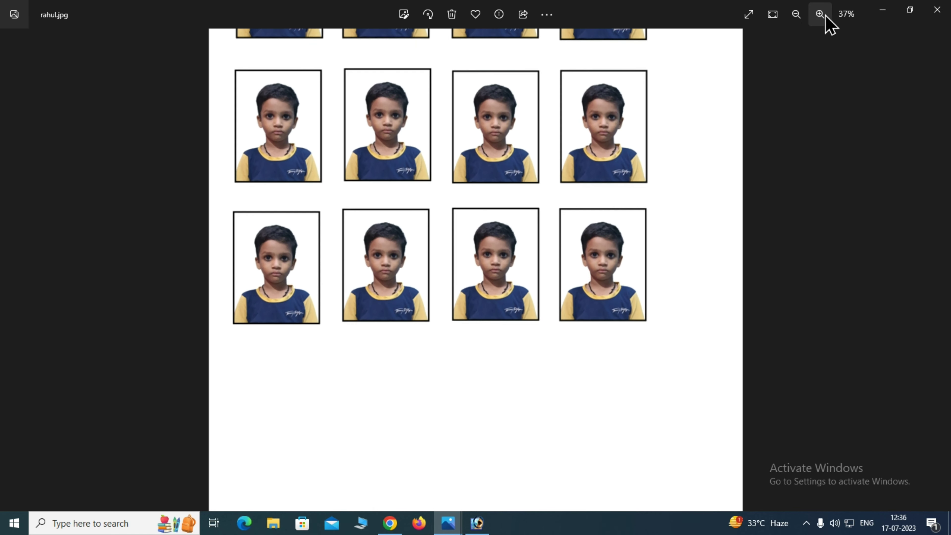
{"action": "left_click", "coordinate": [826, 16]}
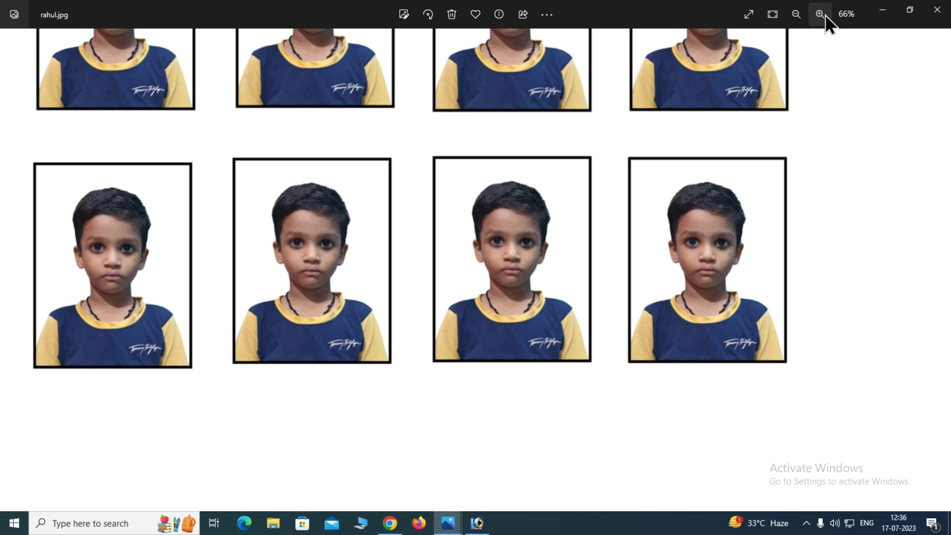
{"action": "left_click", "coordinate": [825, 16]}
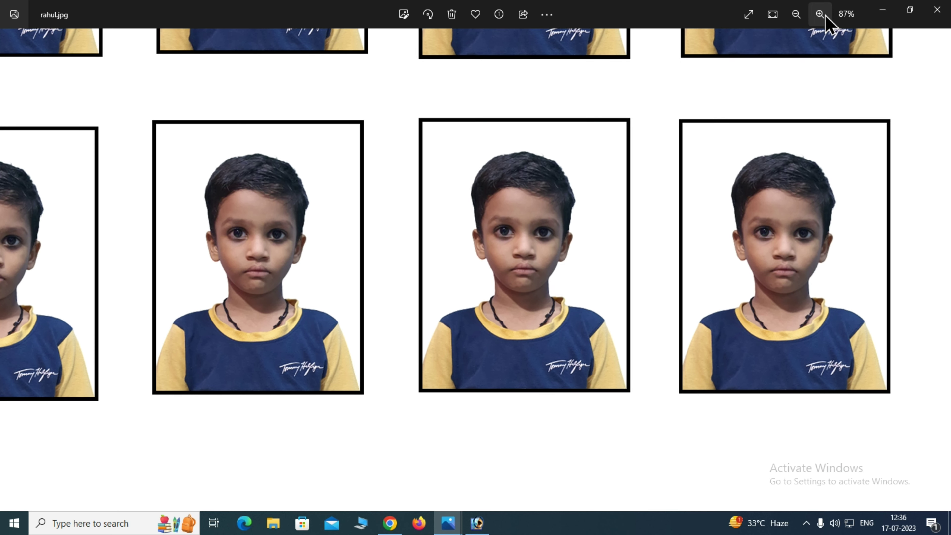
{"action": "left_click", "coordinate": [797, 15]}
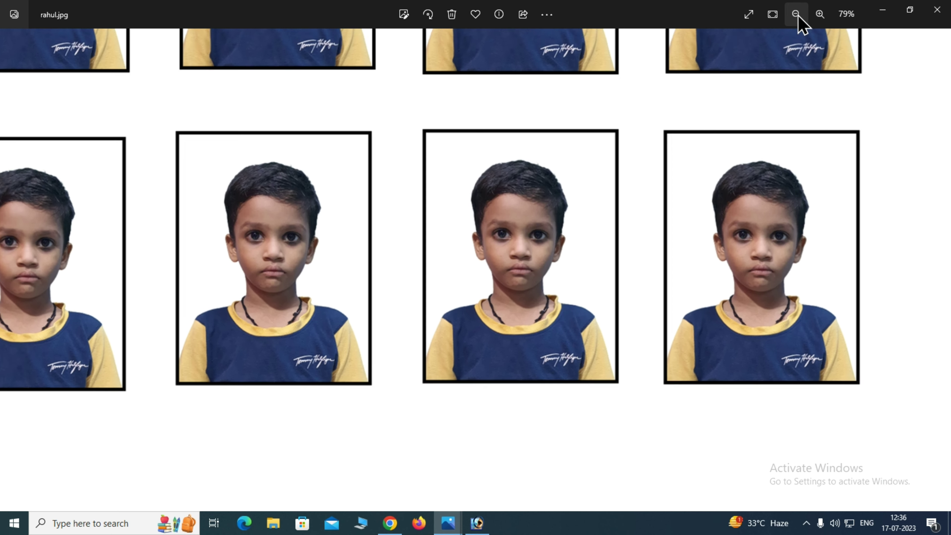
{"action": "left_click", "coordinate": [796, 15]}
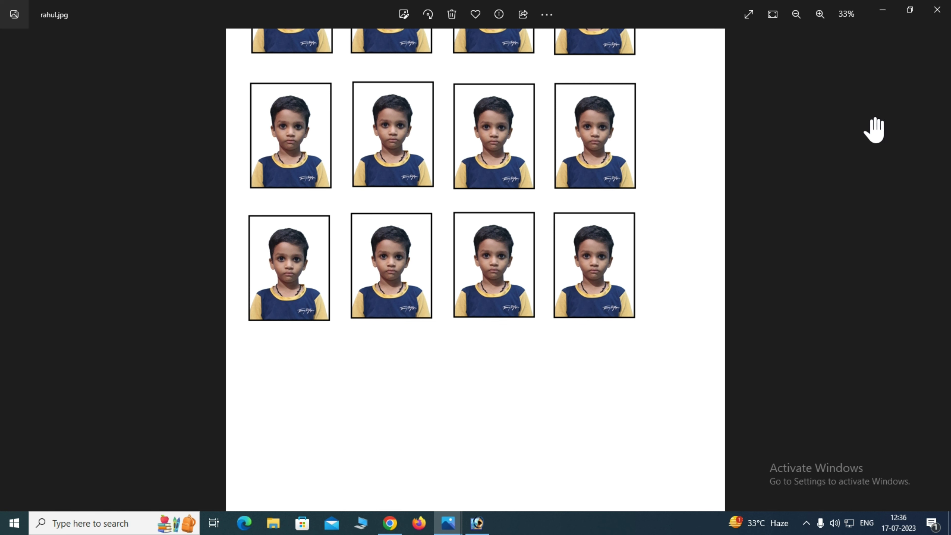
{"action": "key", "text": "ctrl+p"}
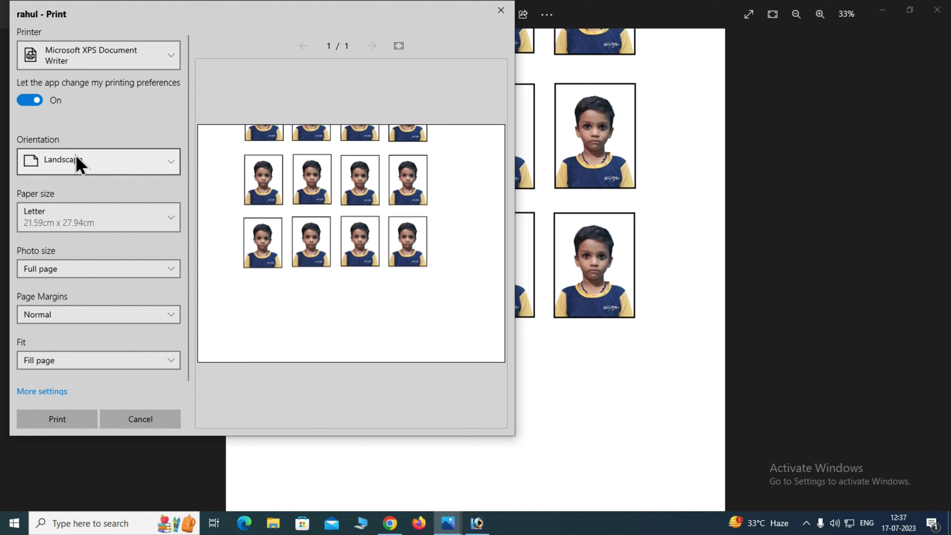
- Set print orientation to Portrait and paper size to A4, then close the print settings
{"action": "left_click", "coordinate": [64, 165]}
{"action": "left_click", "coordinate": [93, 132]}
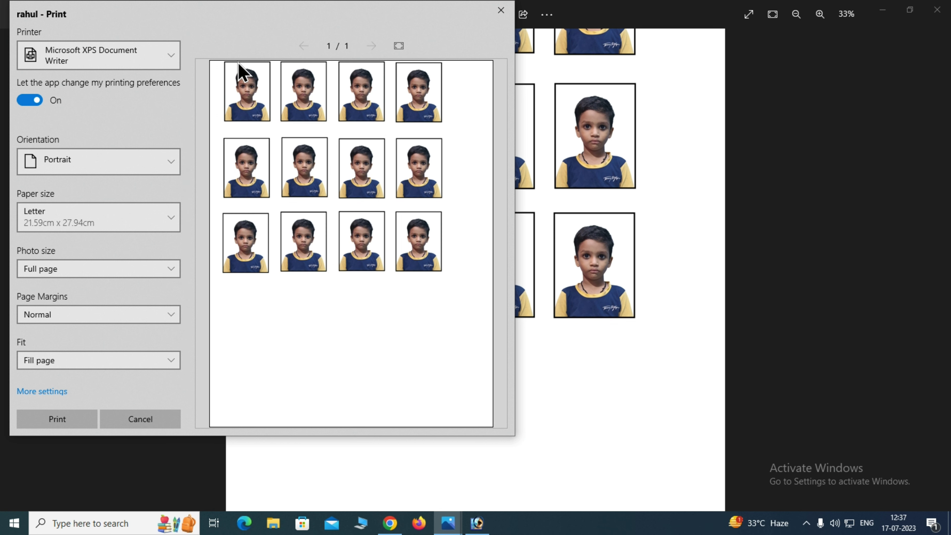
{"action": "left_click", "coordinate": [92, 225]}
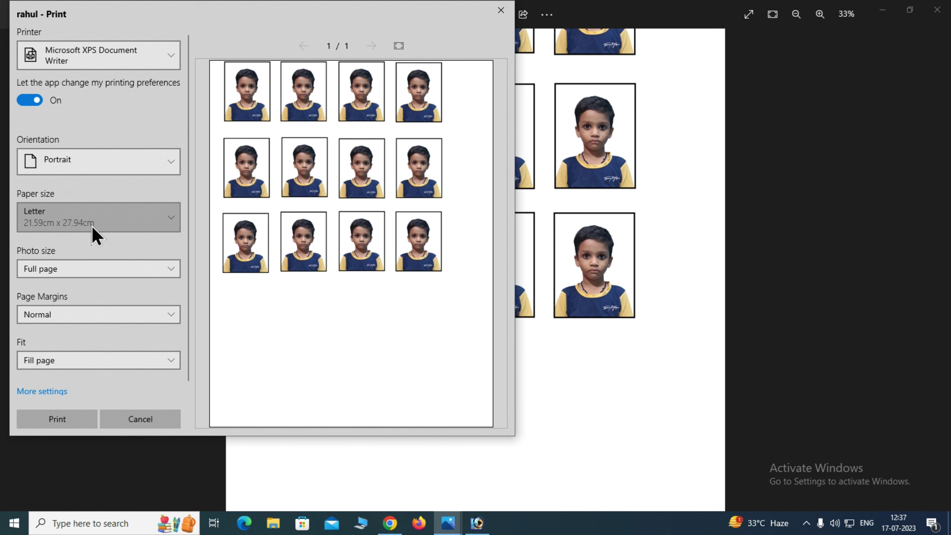
{"action": "left_click", "coordinate": [91, 225]}
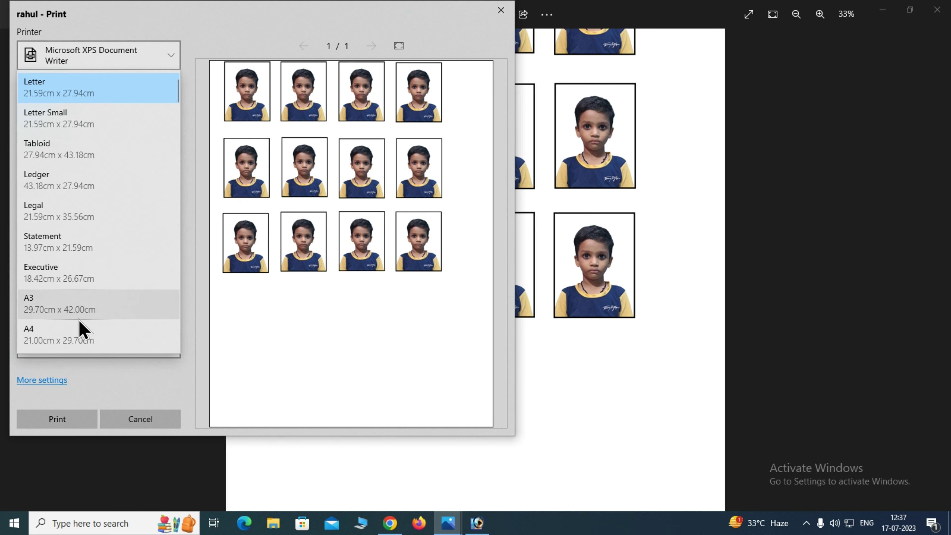
{"action": "left_click", "coordinate": [80, 332]}
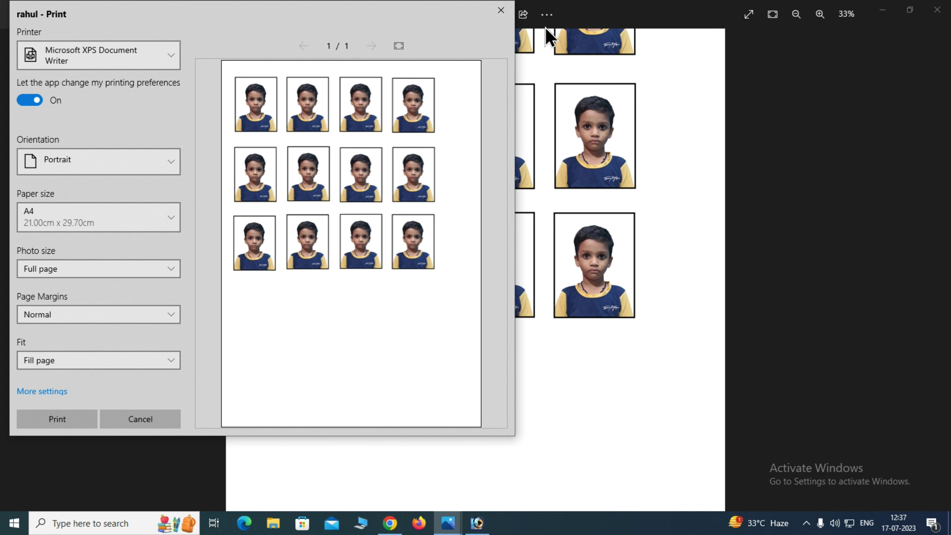
{"action": "left_click", "coordinate": [509, 14]}
{"action": "left_click", "coordinate": [936, 10]}
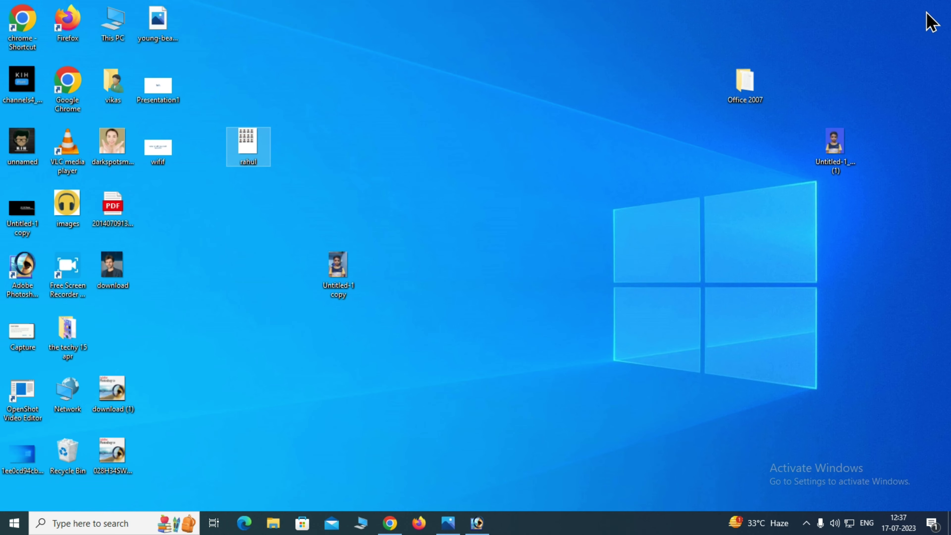